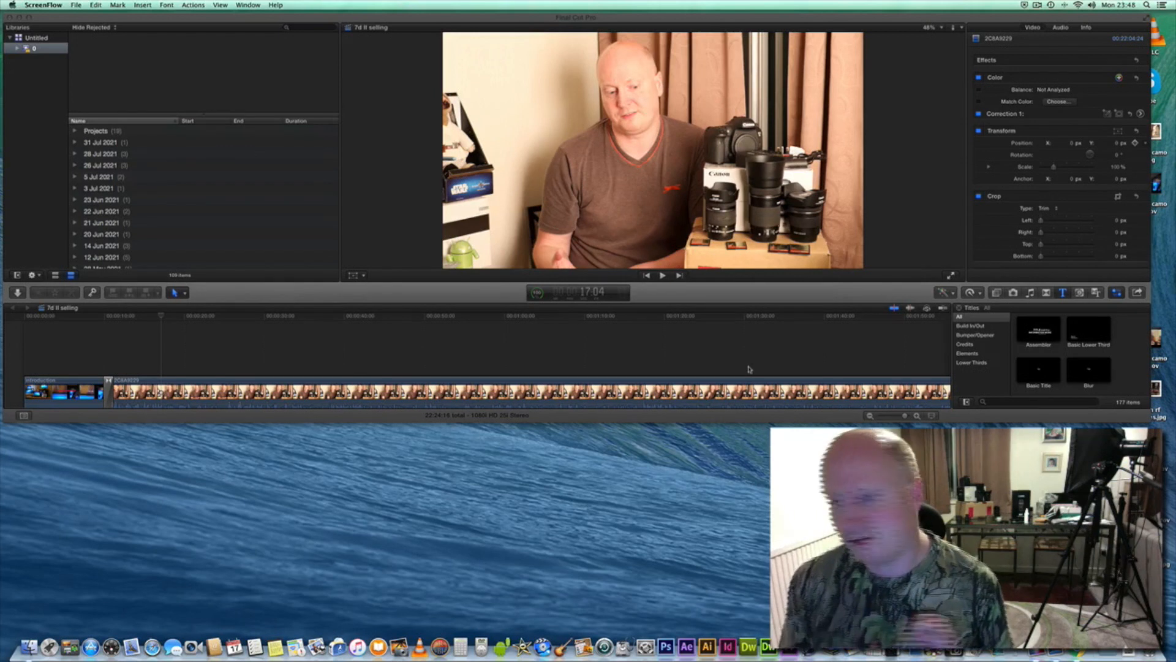
- Add a Basic Title above the main clip at about 26 seconds and preview the frame around 27 seconds
click(164, 318)
drag(165, 318, 227, 318)
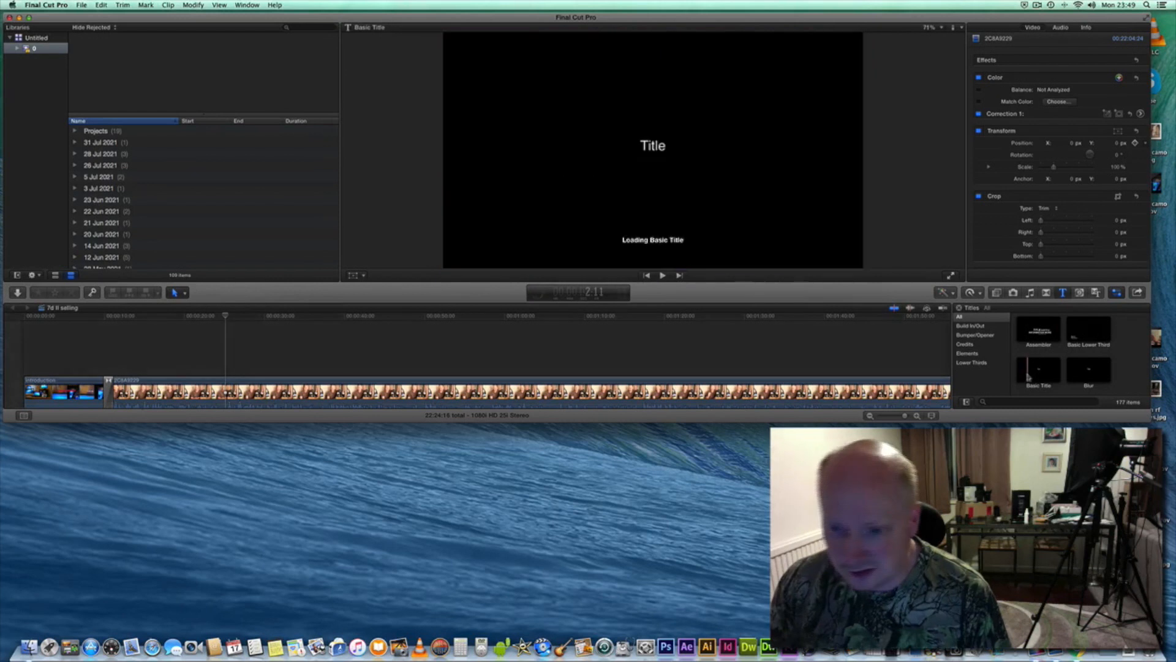
drag(1029, 373, 233, 326)
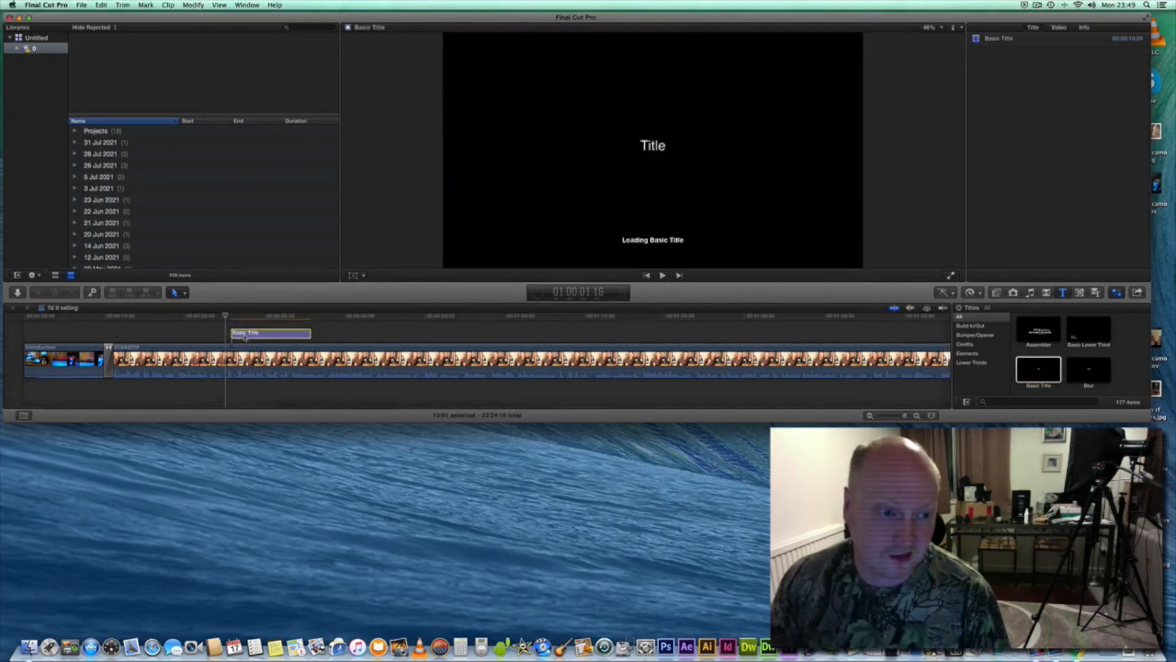
drag(226, 316, 240, 316)
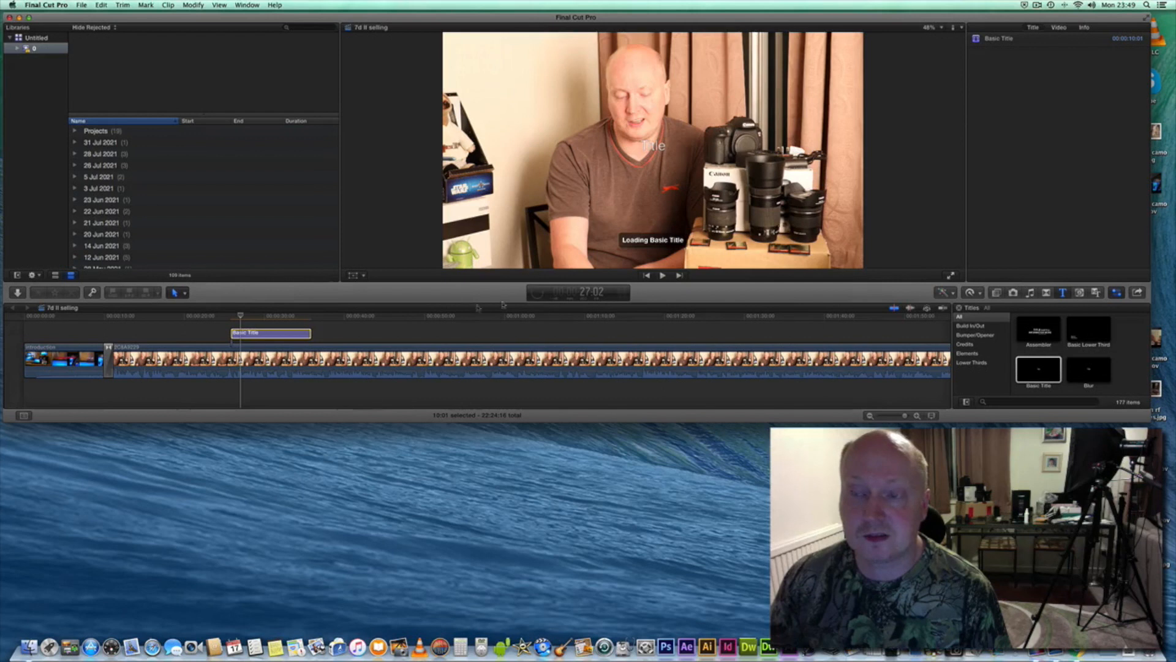
- Replace the title's placeholder text with "This camera is great", breaking the line after "camera"
double_click(284, 336)
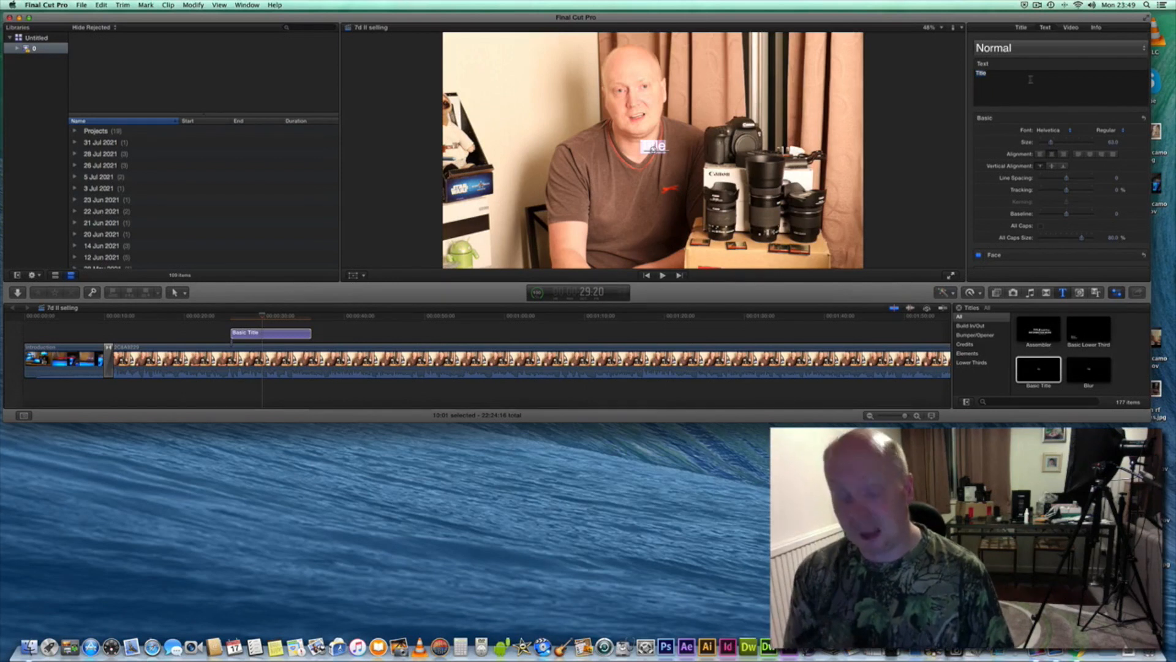
key(BackSpace)
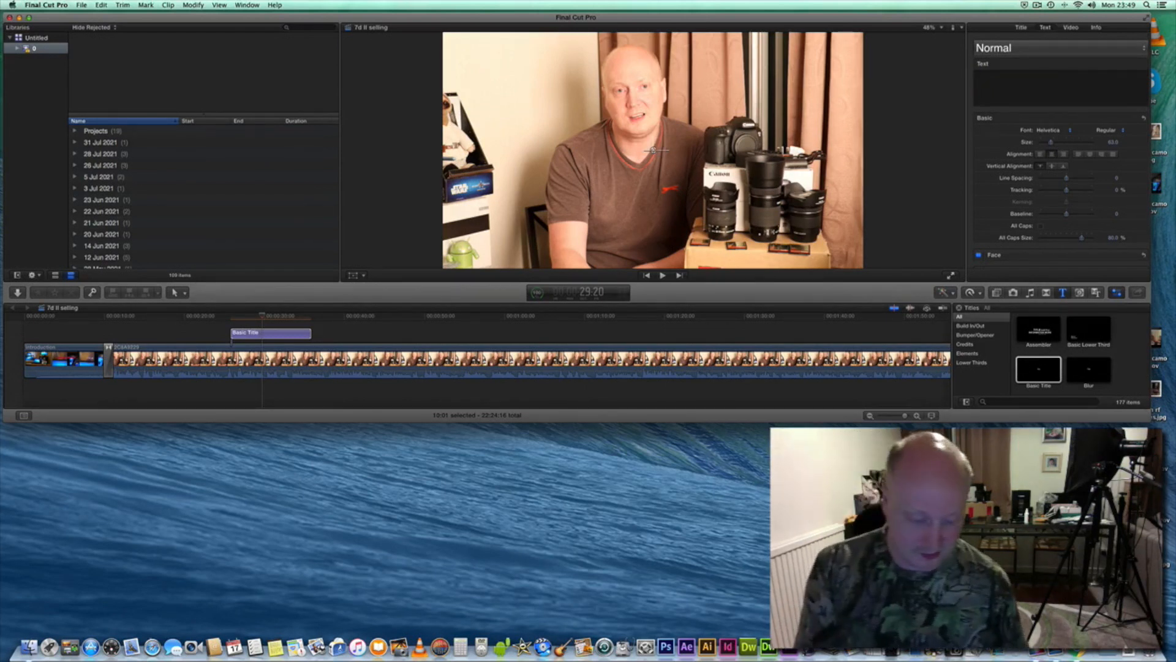
text(This camera is great)
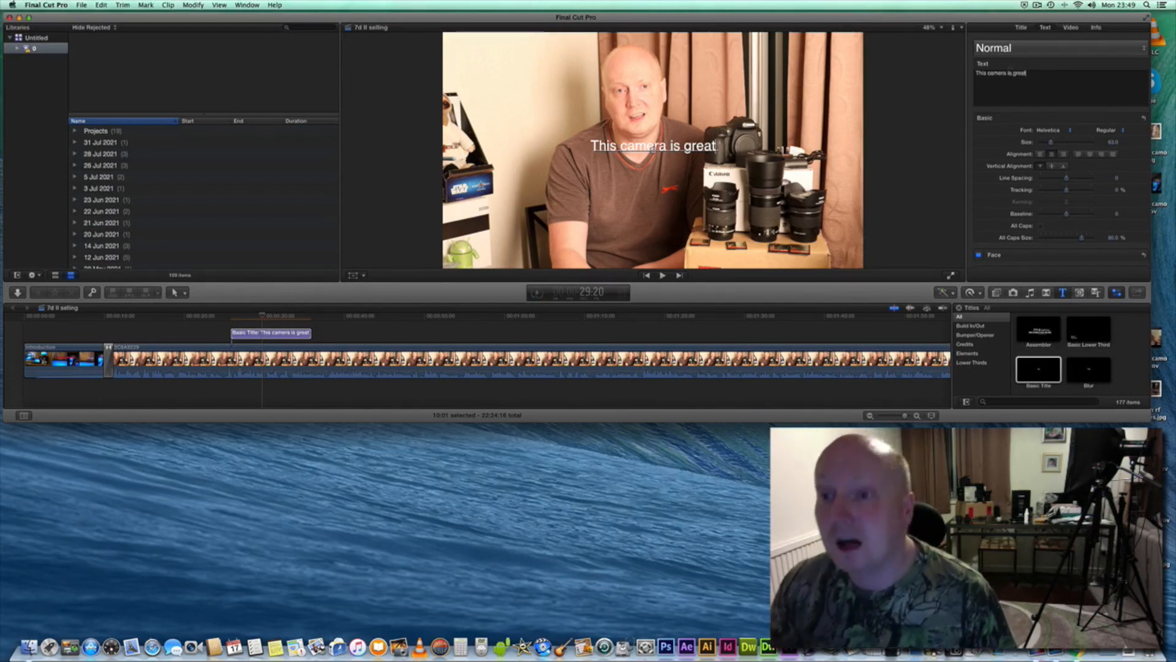
click(1014, 75)
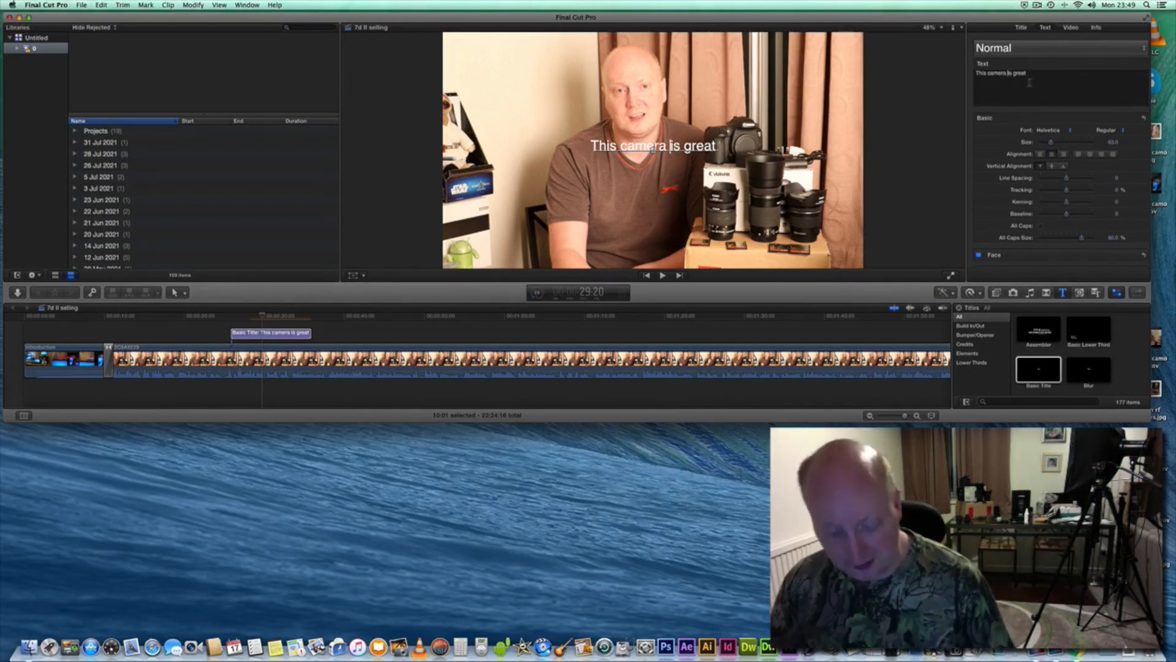
key(Return)
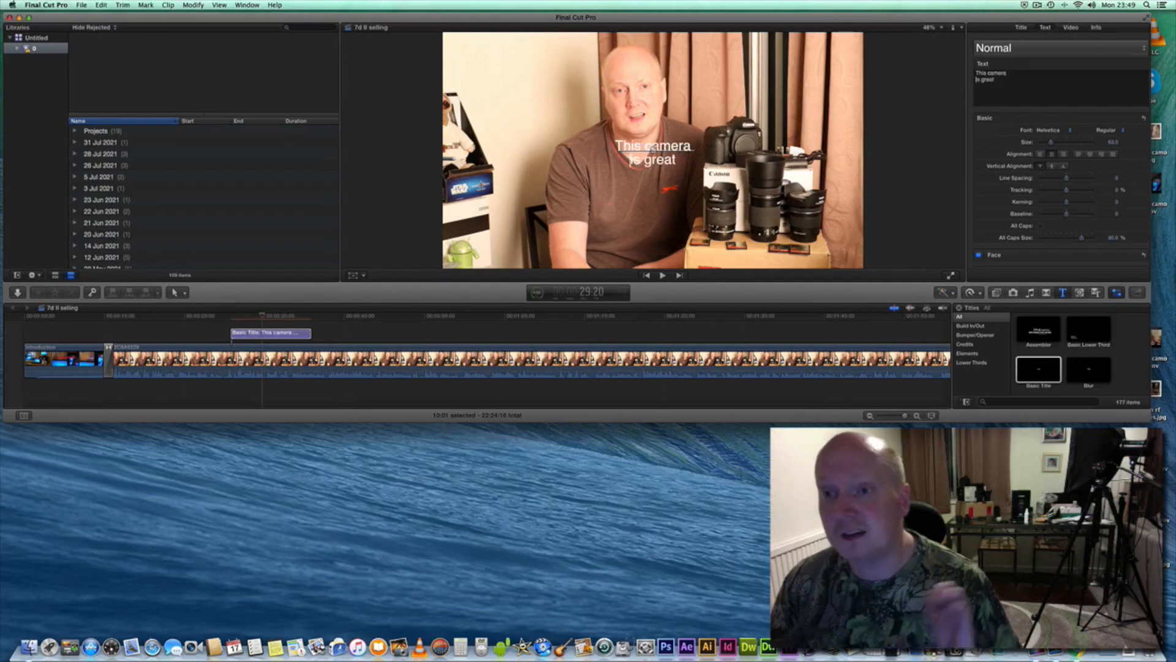
- Apply the Chrome text style to the title and enlarge the text to nearly three times its size
click(1132, 49)
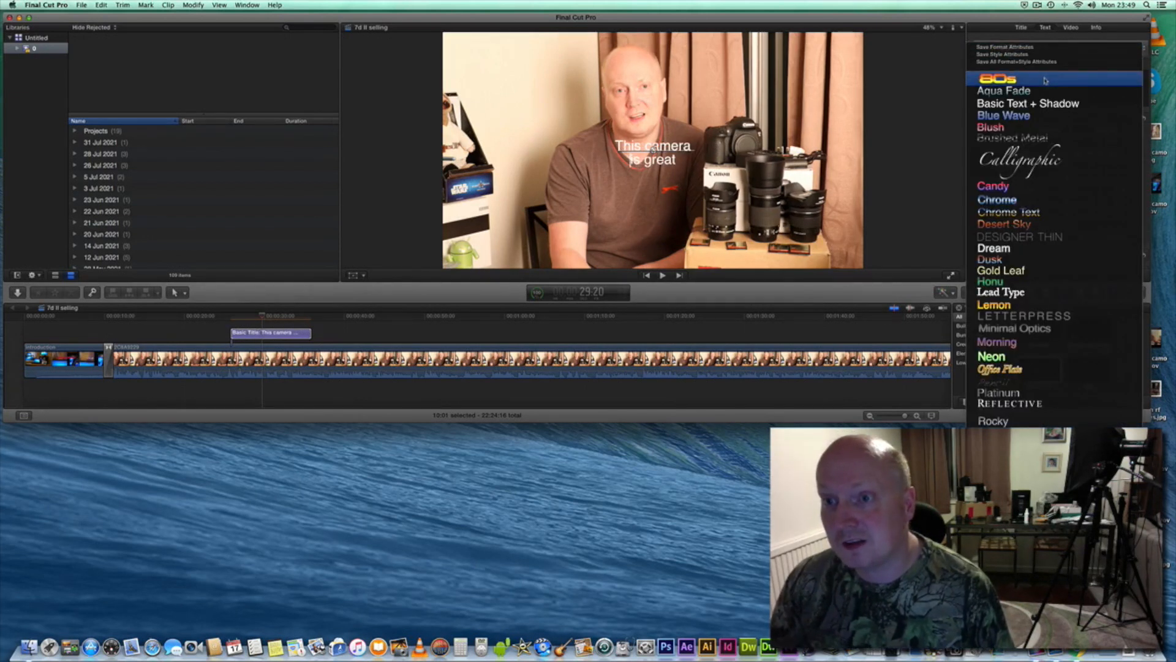
click(1012, 201)
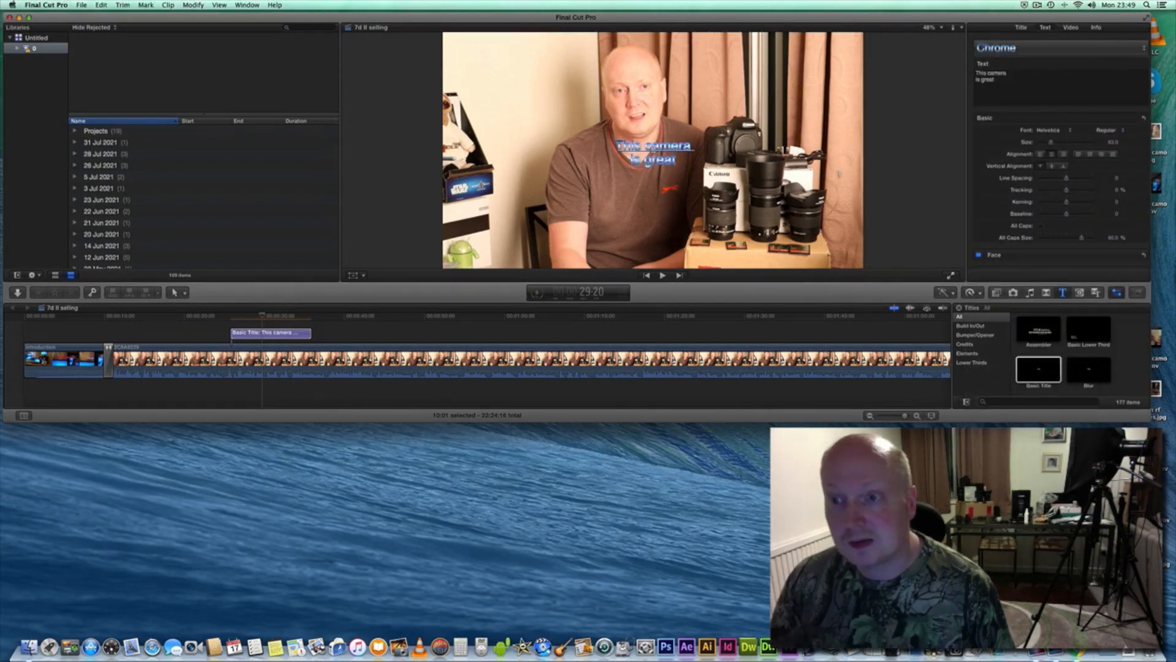
drag(1051, 145, 1073, 144)
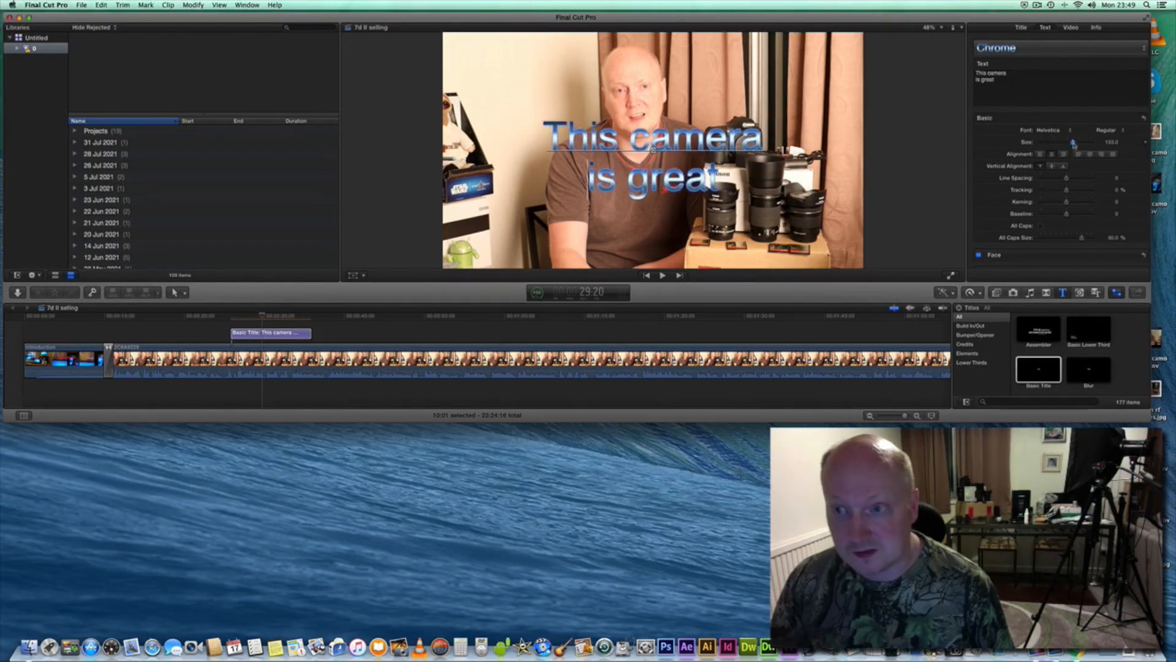
mouse_move(1107, 261)
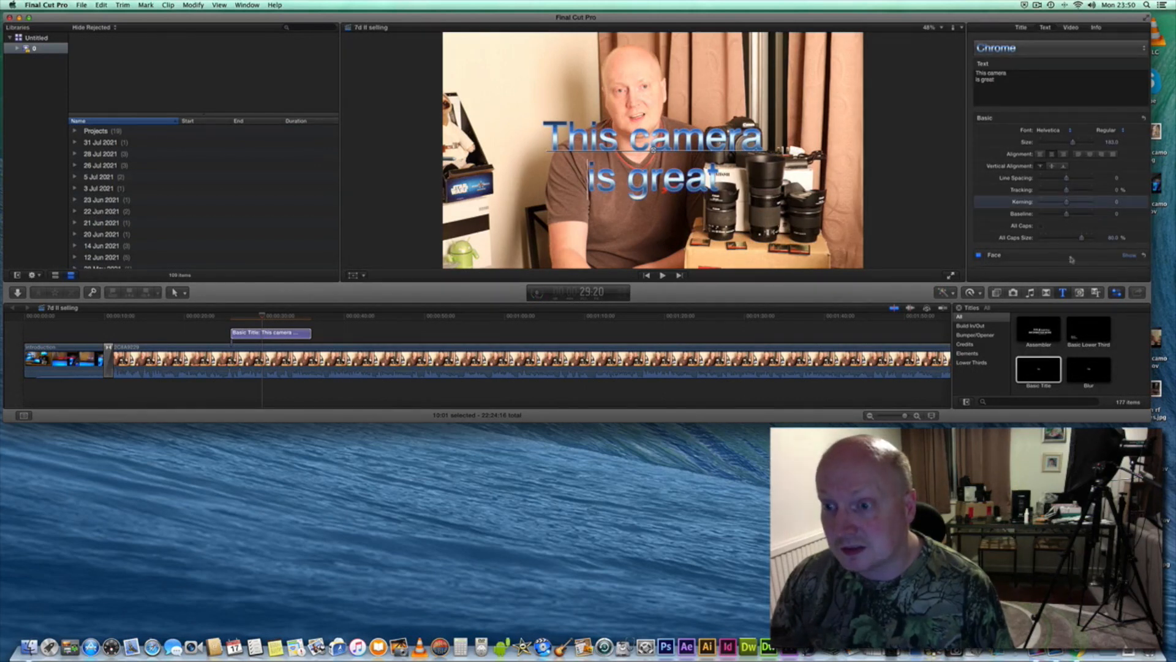
- Transform the title by stretching it vertically to about double height and moving it toward the upper-left of the frame
click(1075, 28)
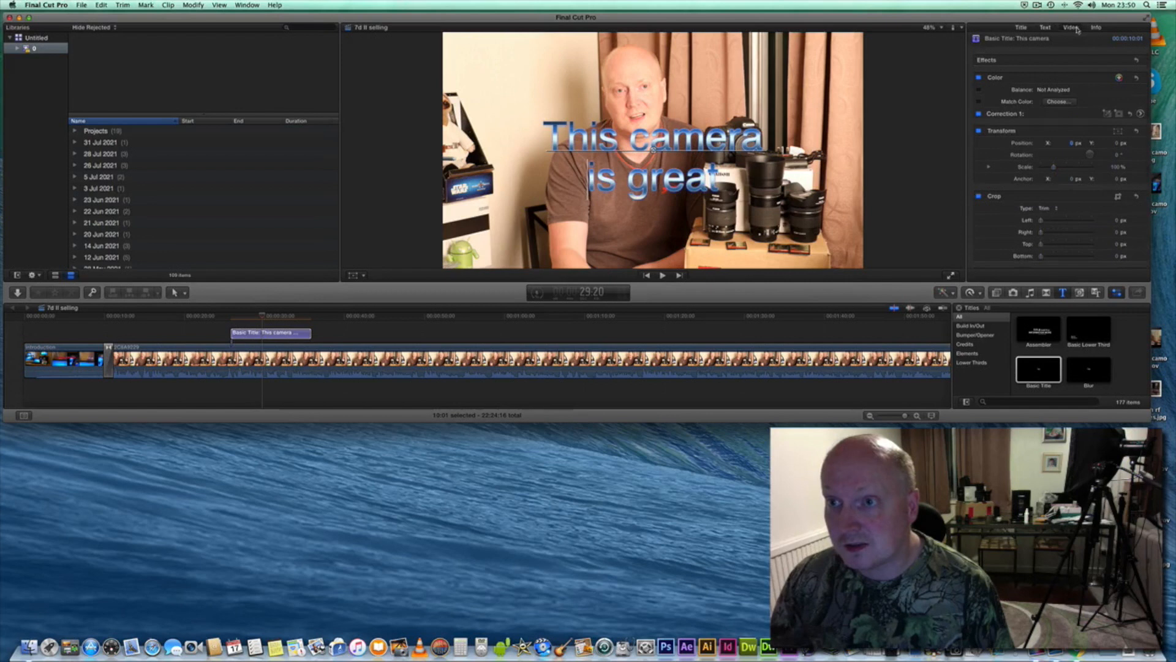
click(1117, 130)
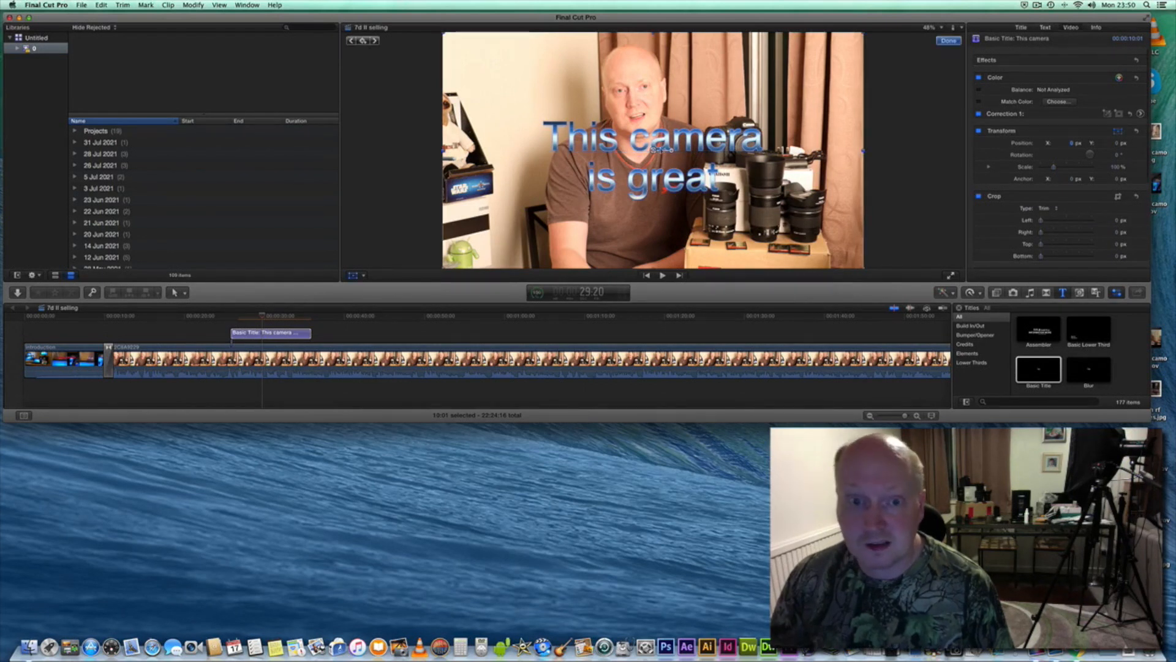
drag(654, 268, 650, 419)
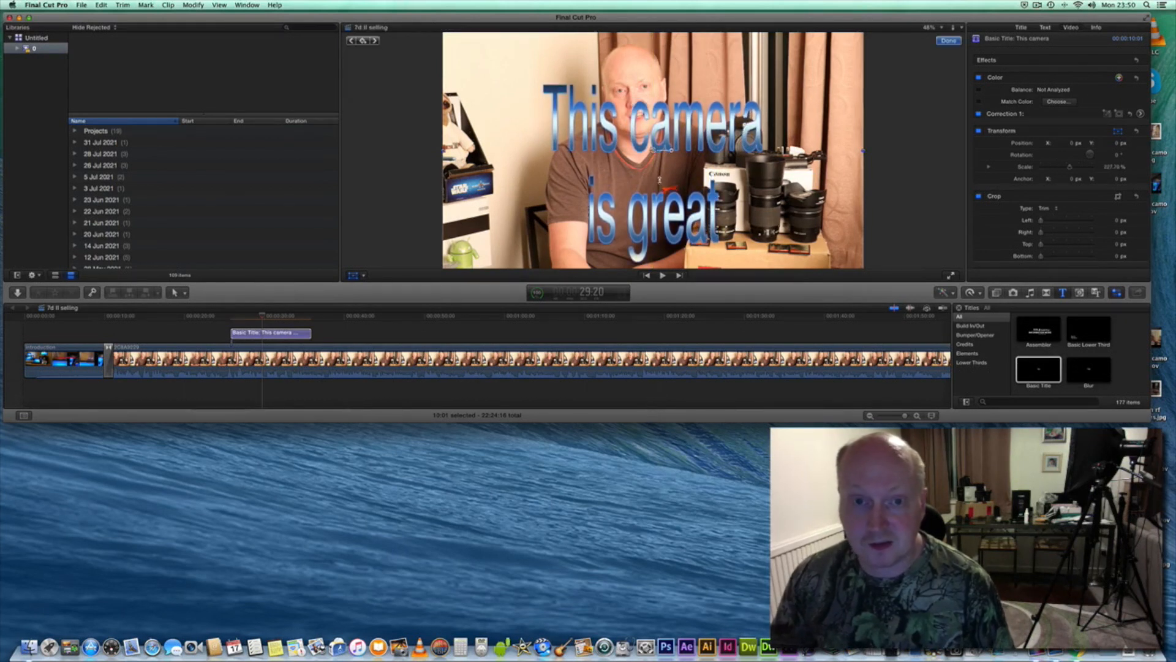
drag(696, 129, 618, 92)
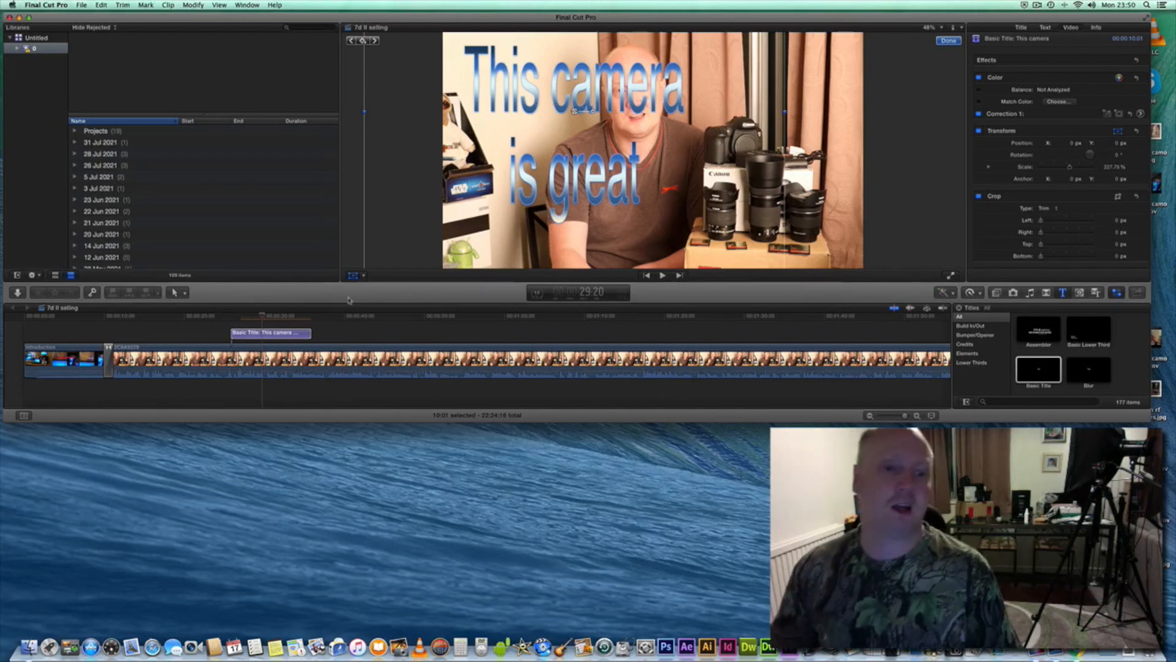
key(a)
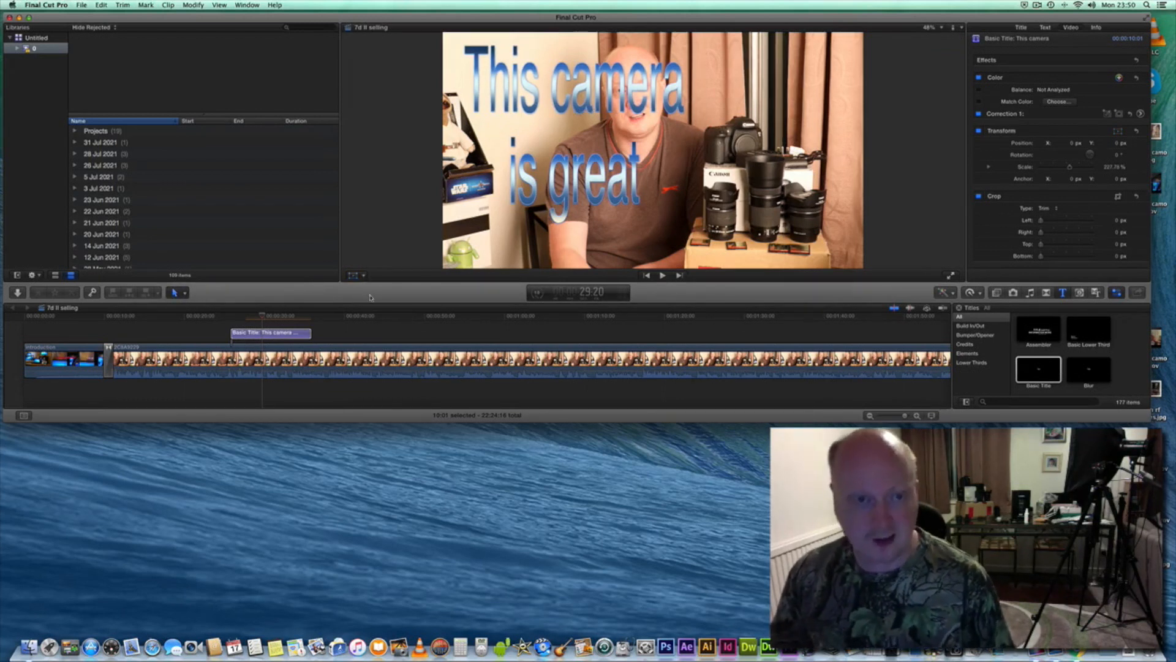
- Export the project's current frame at about 29:23 with the title as a JPEG image named "great camera" on the Desktop
click(263, 332)
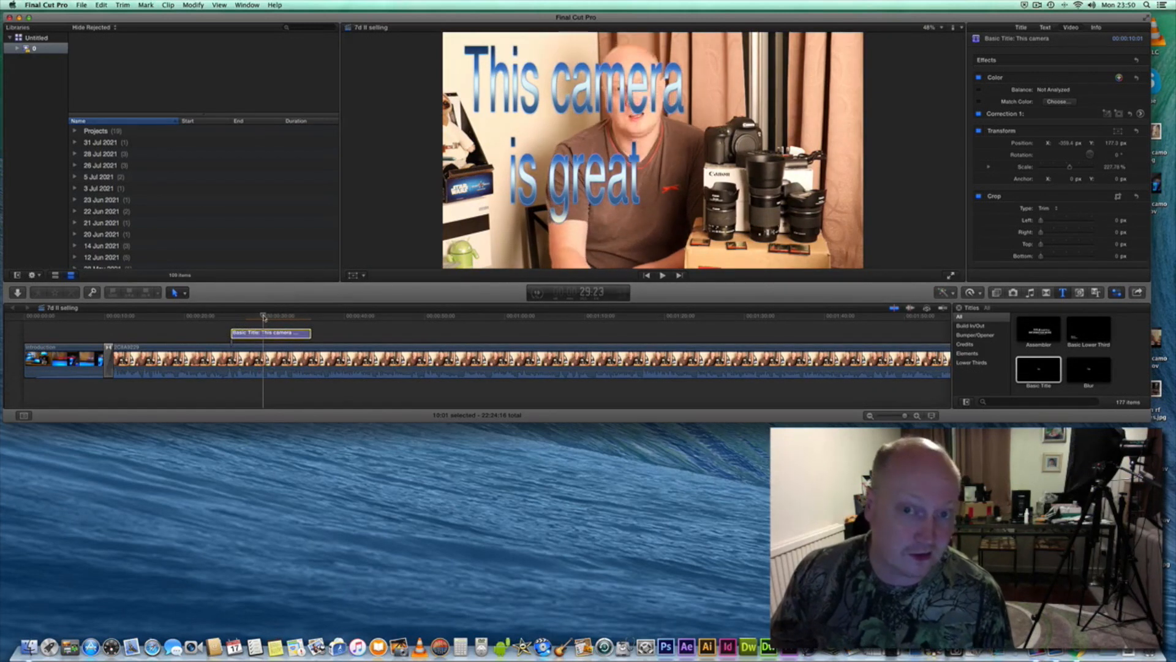
click(81, 4)
mouse_move(114, 88)
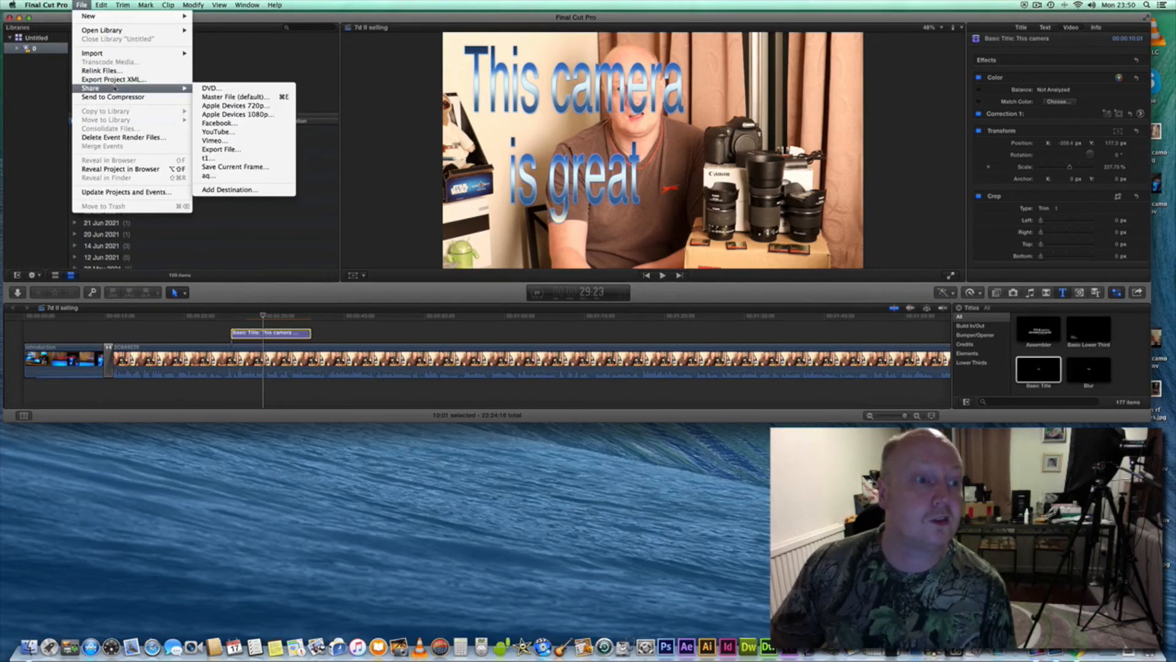
click(254, 167)
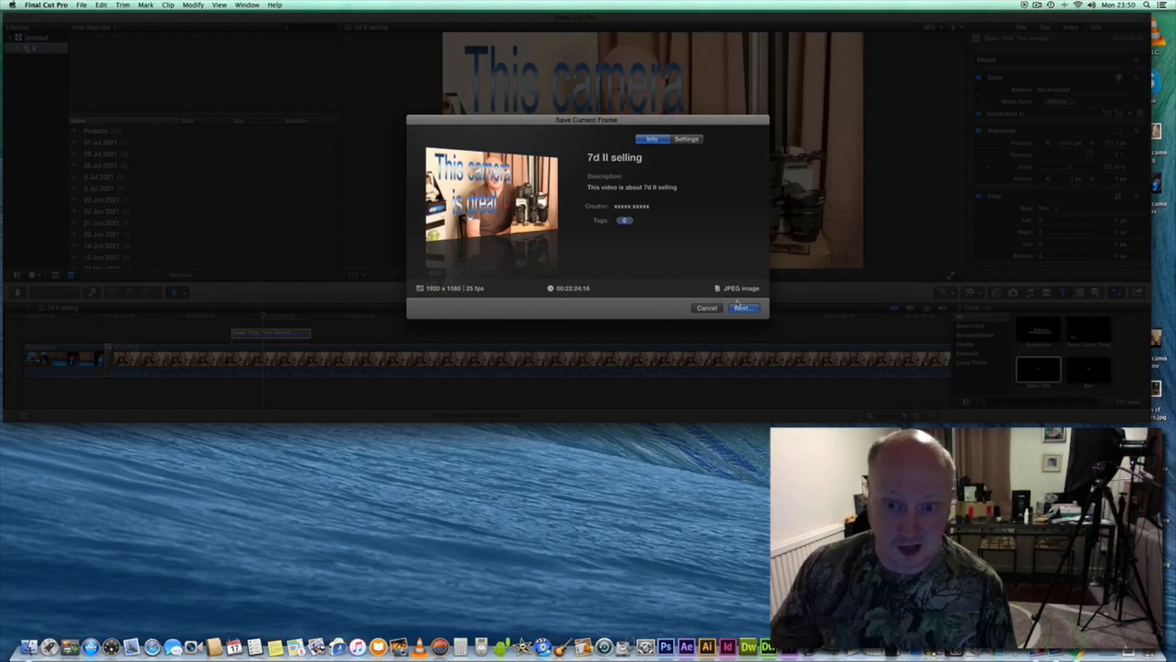
click(734, 307)
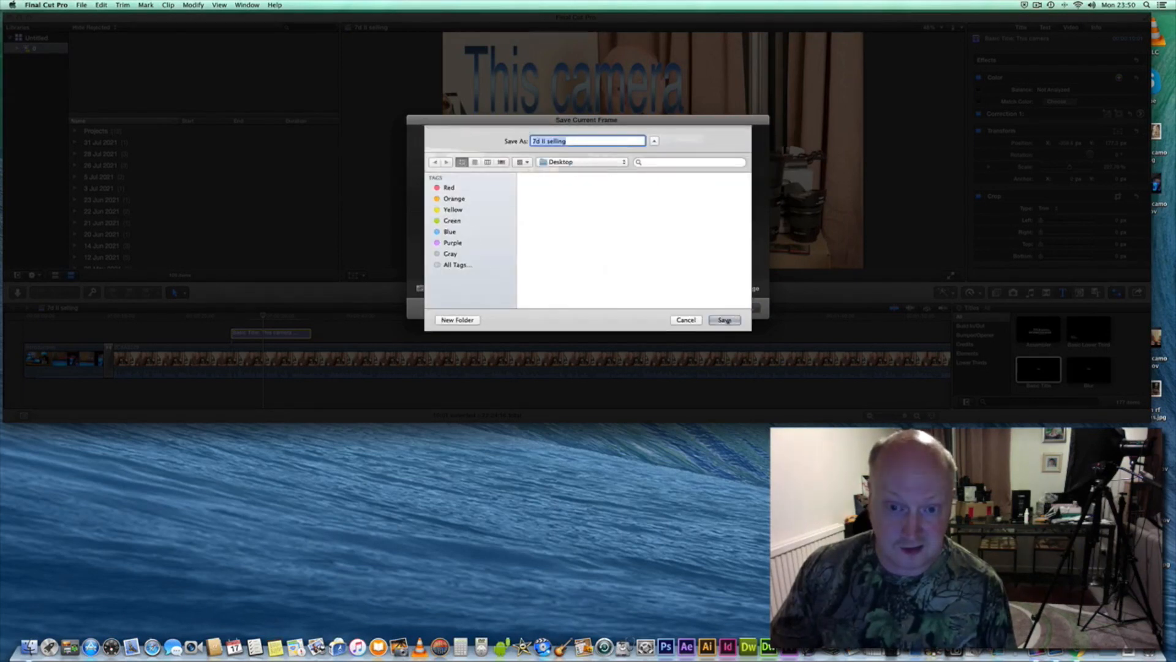
click(724, 320)
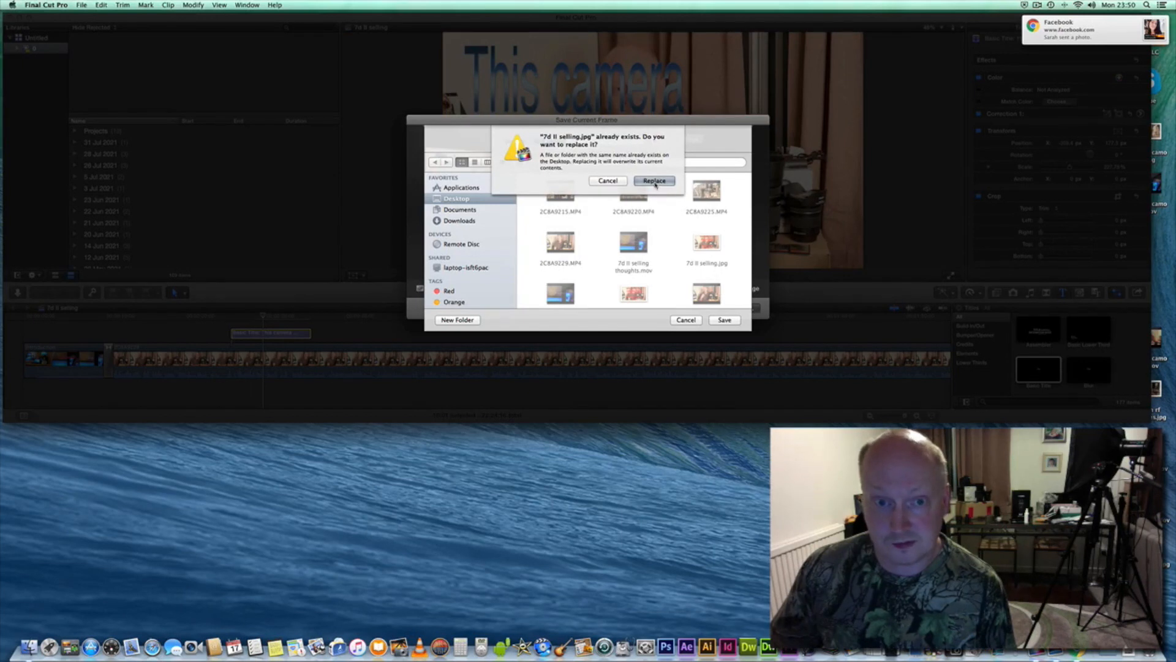
click(607, 181)
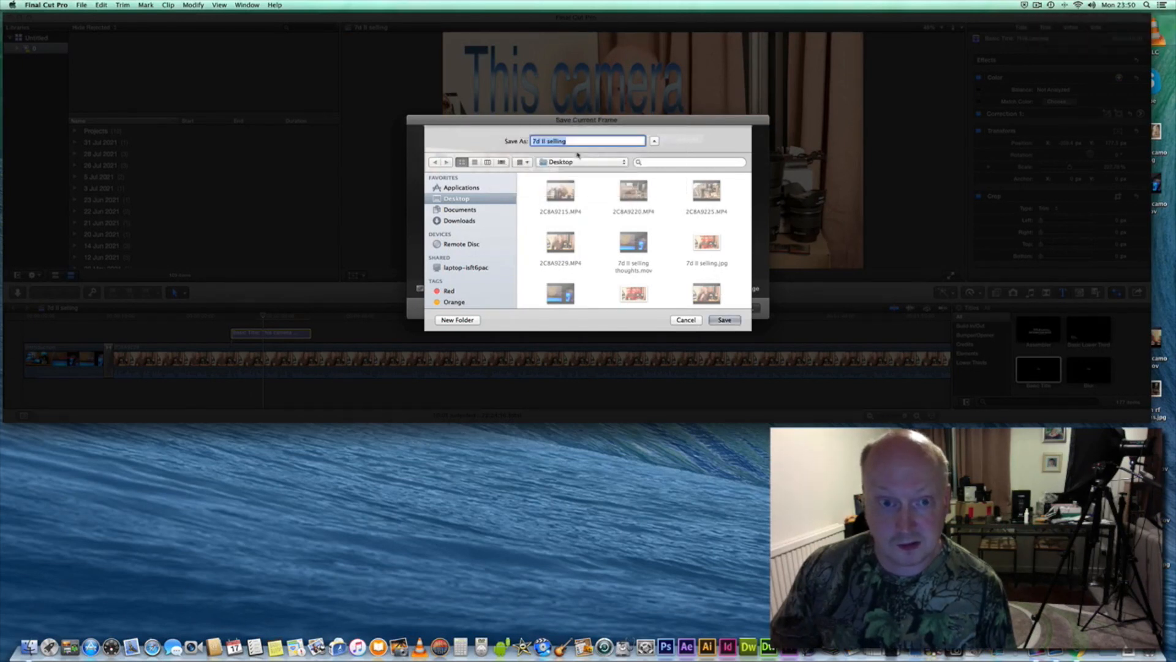
click(573, 141)
drag(569, 141, 525, 140)
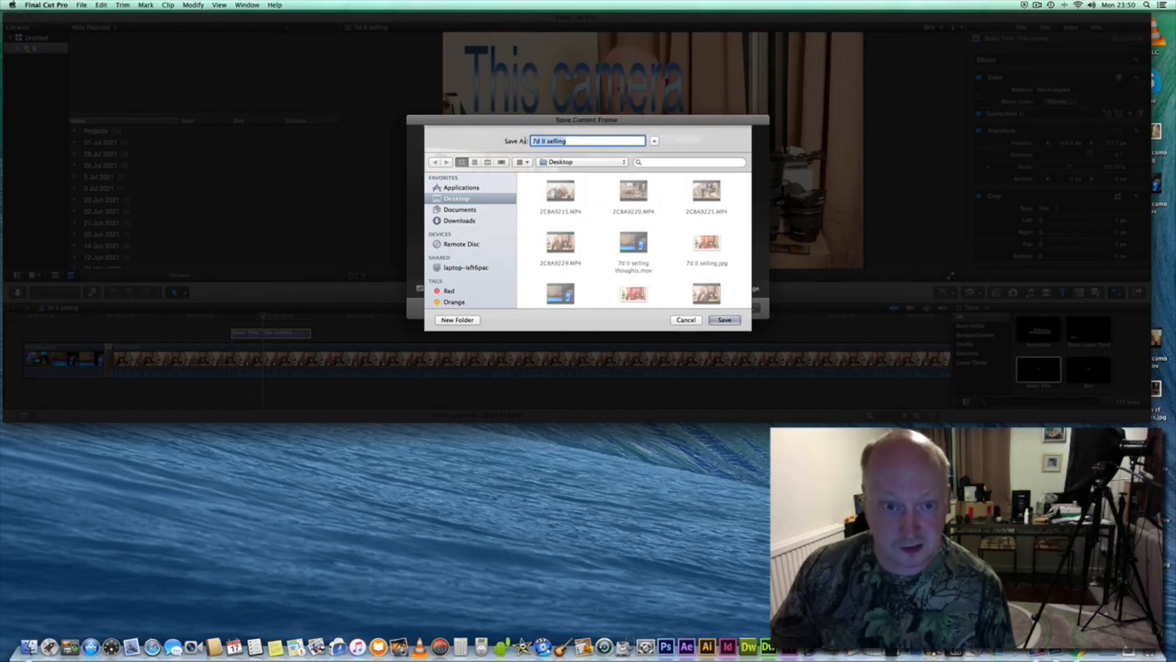
text(great camera)
key(Return)
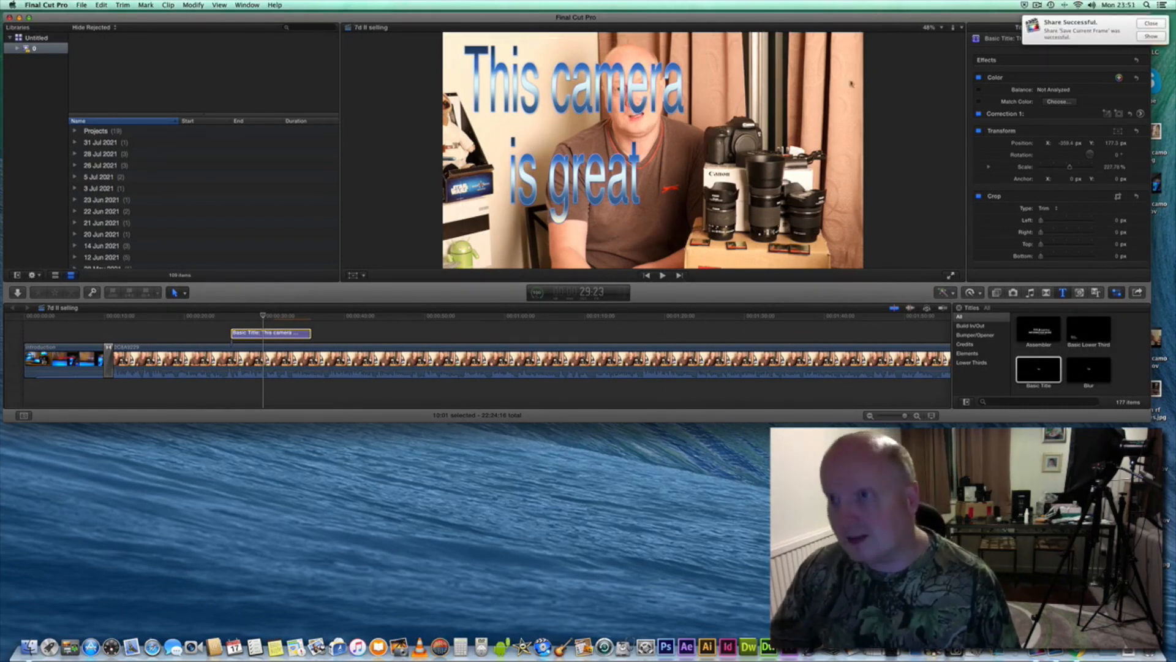
- Open the exported great camera.jpg from the desktop in Preview, look over the titled frame, and close it
click(1143, 270)
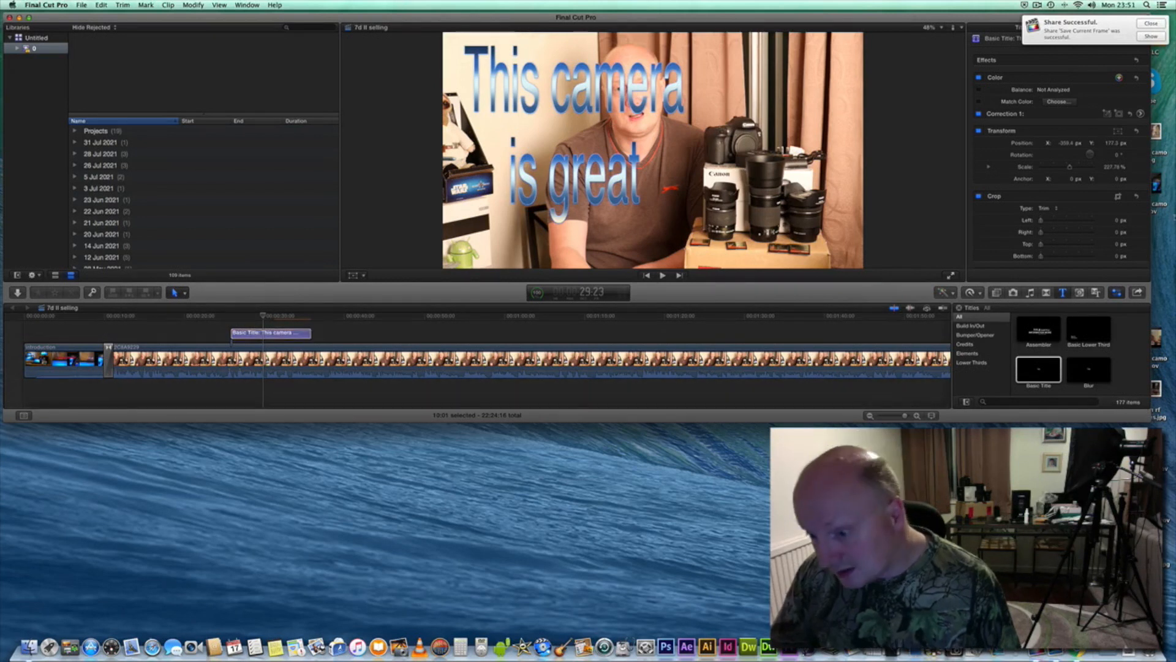
double_click(1149, 542)
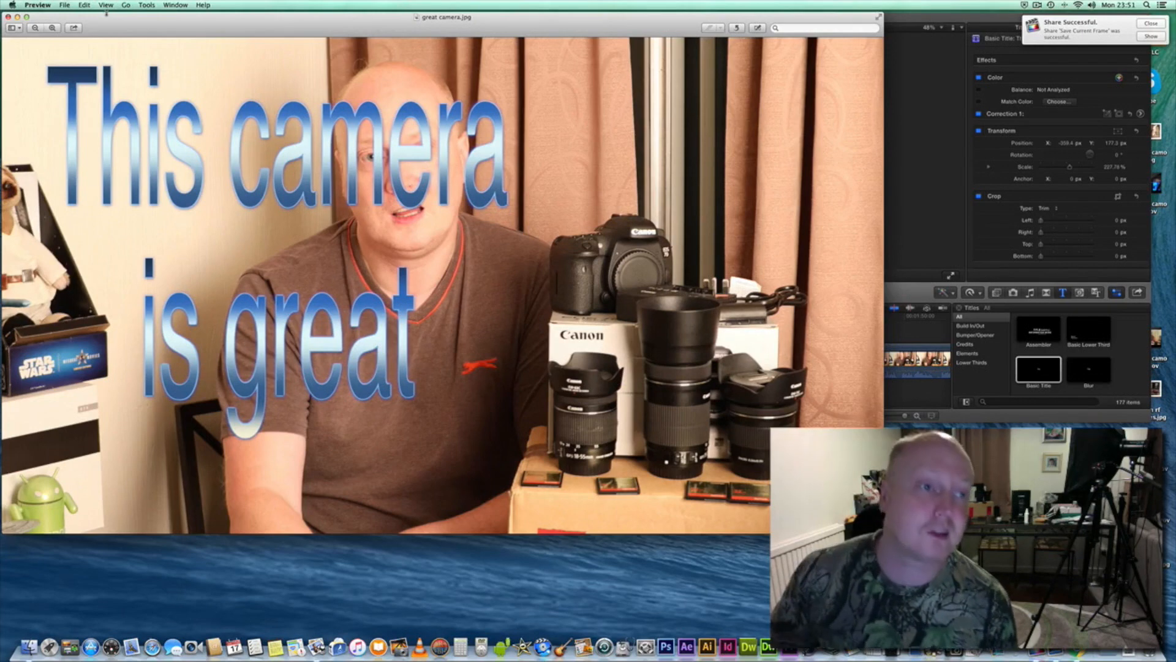
drag(108, 18, 139, 18)
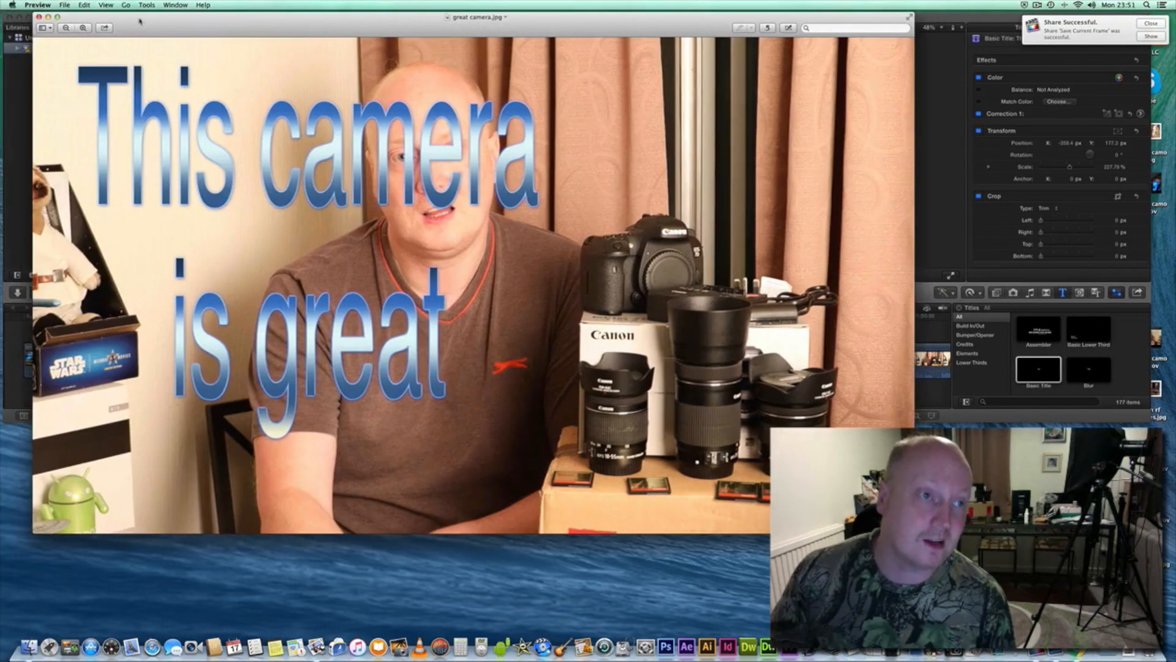
click(48, 17)
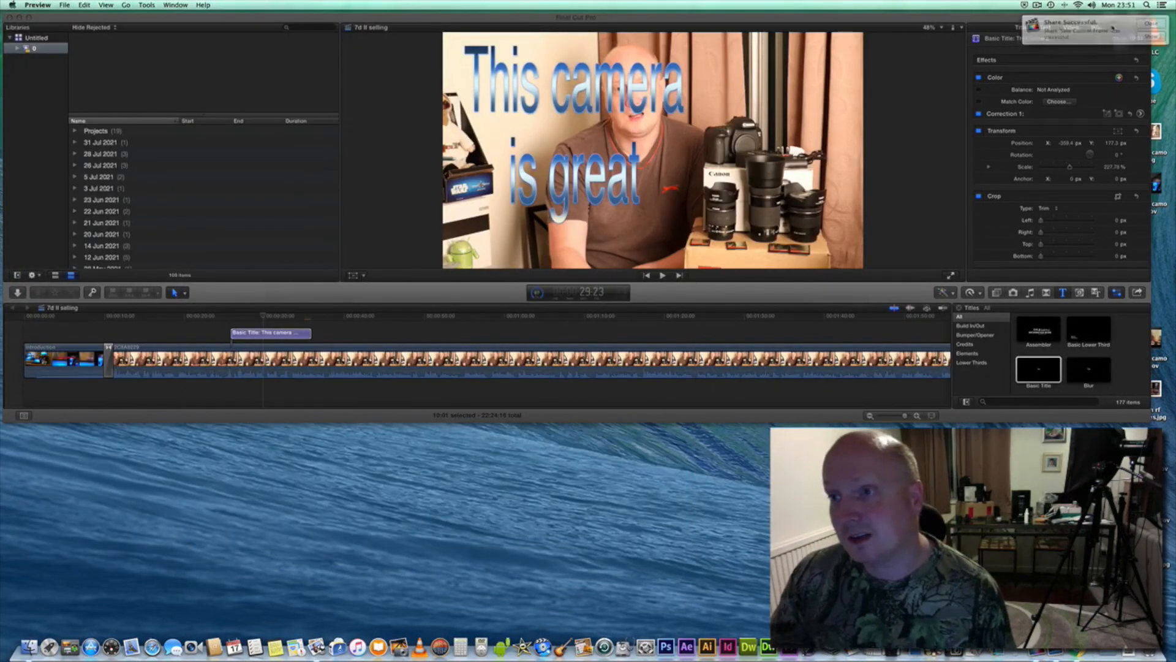
- Clear the export notification and place the desktop image 600mm camo rf.jpg above the start of the main clip, ahead of the title
drag(1113, 25, 1069, 53)
drag(1147, 130, 106, 358)
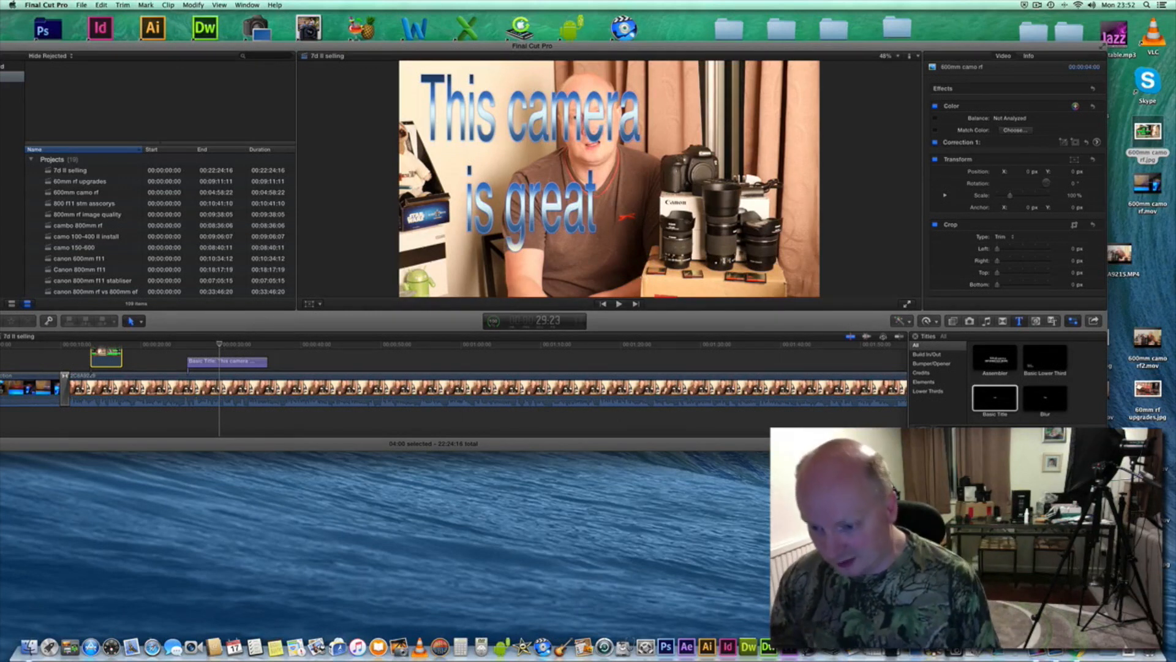
- Move 7d II selling thoughts.mov to a free desktop area, play it in QuickTime Player, and skip to about 2:48
drag(980, 527, 640, 507)
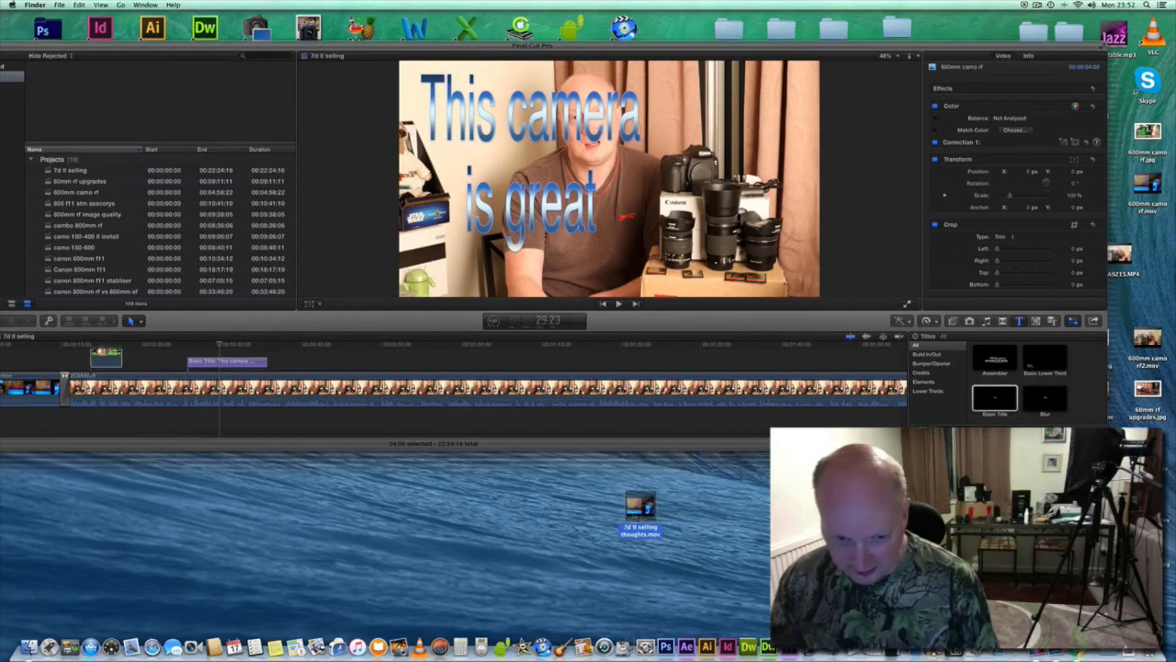
double_click(632, 516)
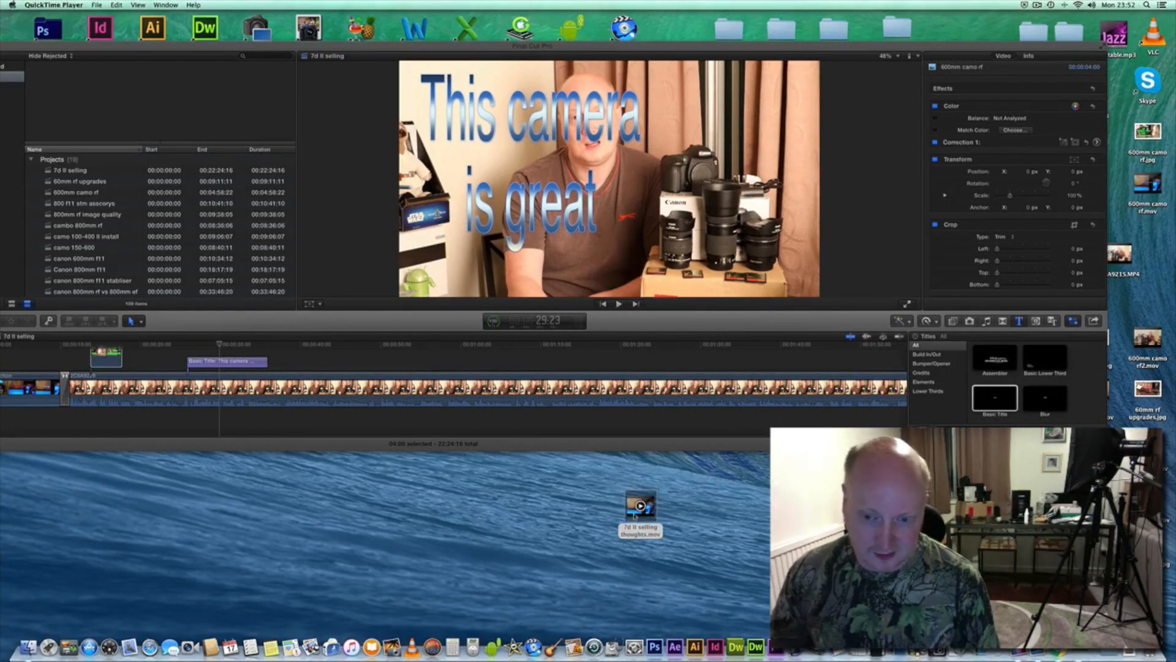
click(465, 489)
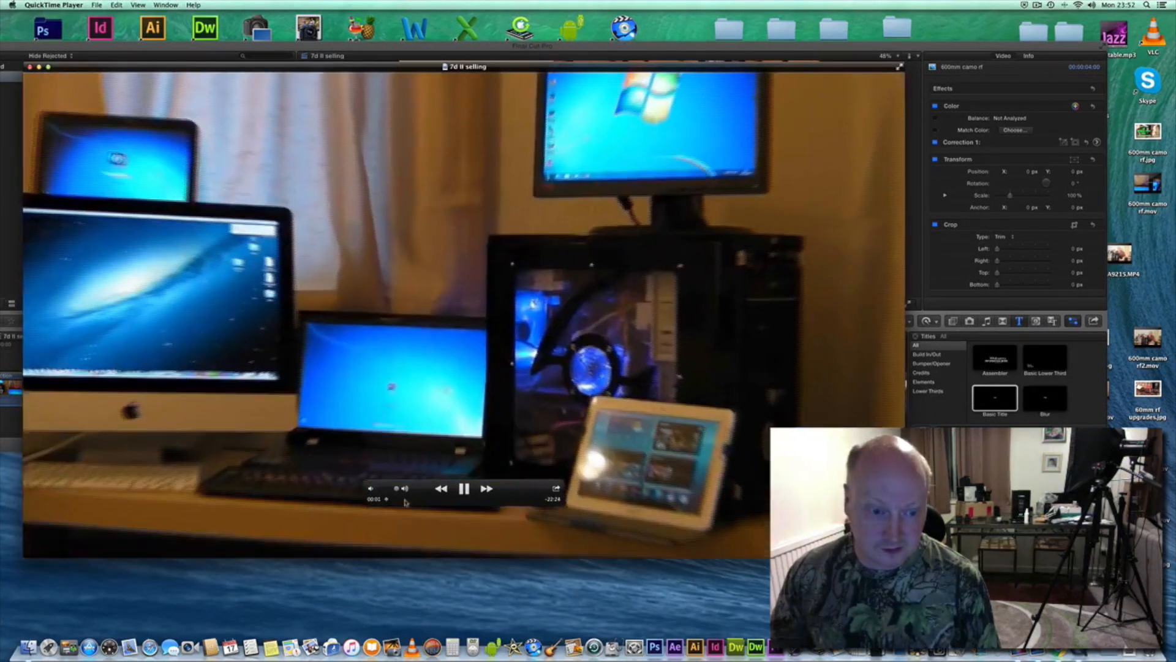
click(405, 500)
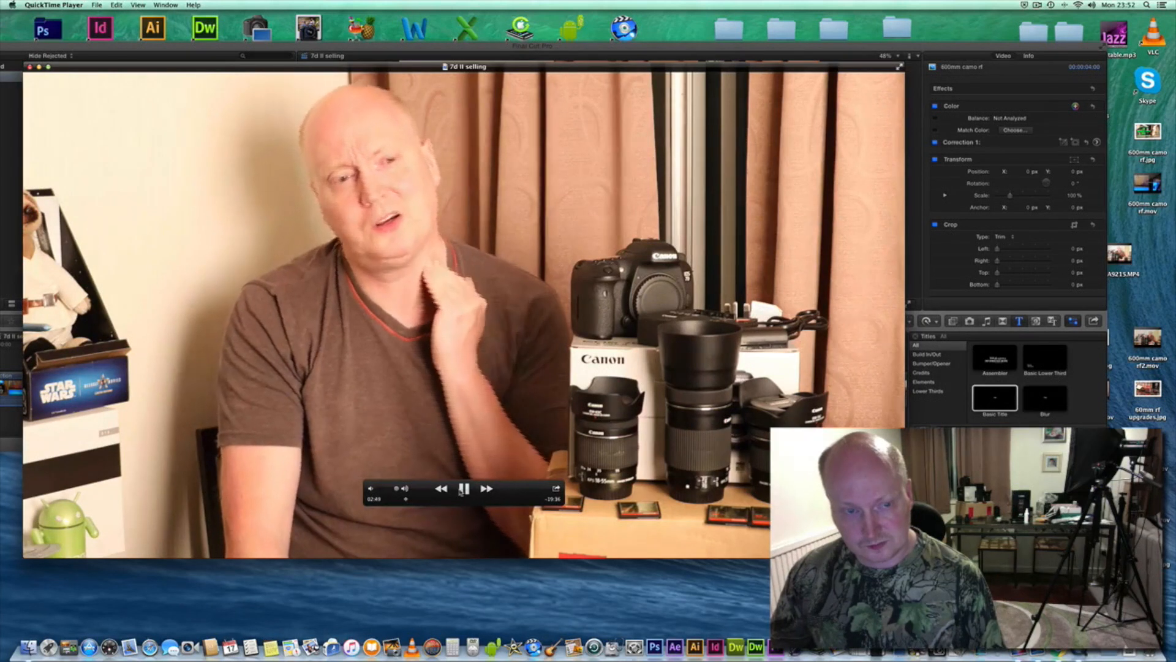
click(464, 489)
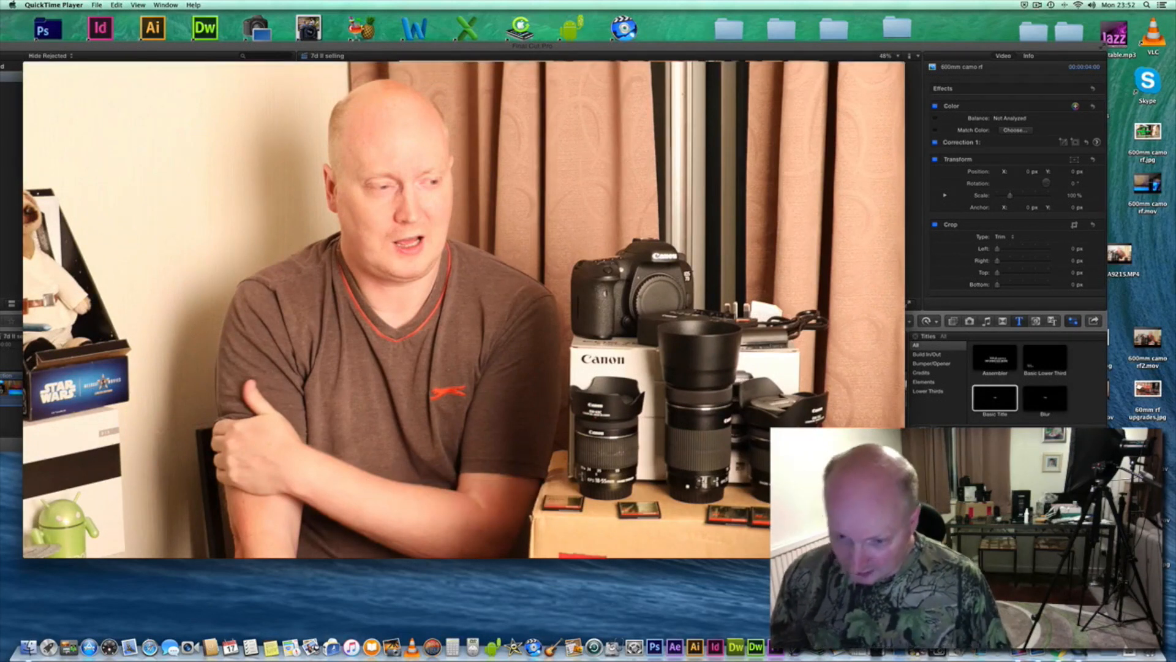
- Move great camera.jpg to a free desktop area, view it in Preview beside the paused video, and close both the image and the video
drag(773, 582, 711, 594)
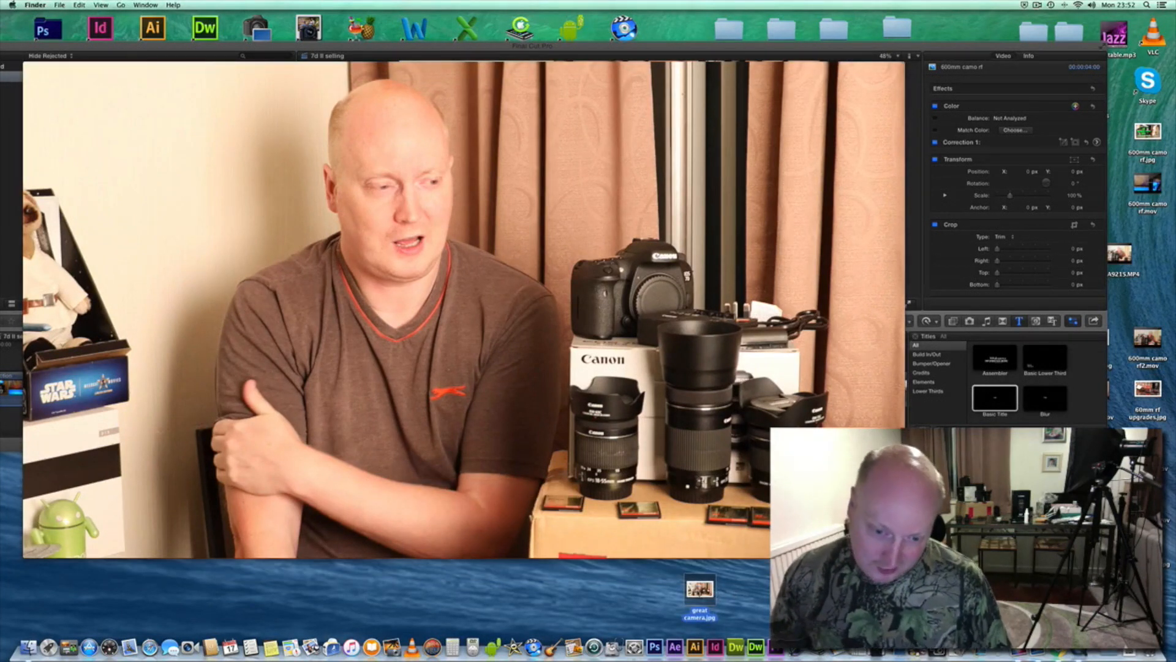
double_click(699, 588)
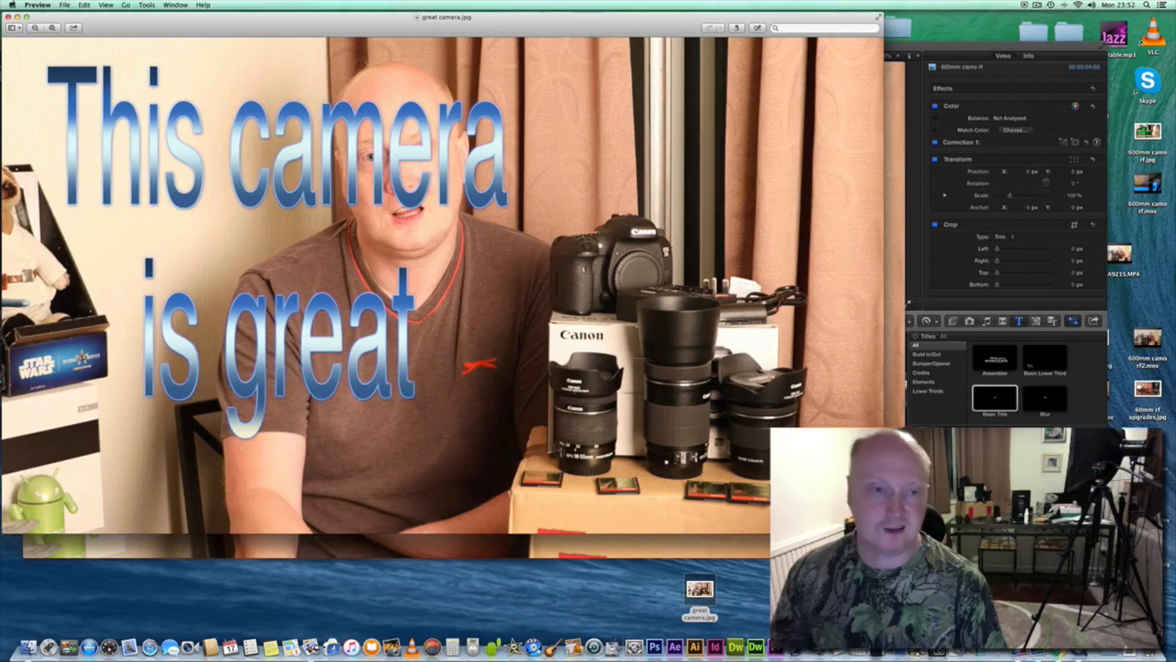
drag(504, 20, 576, 39)
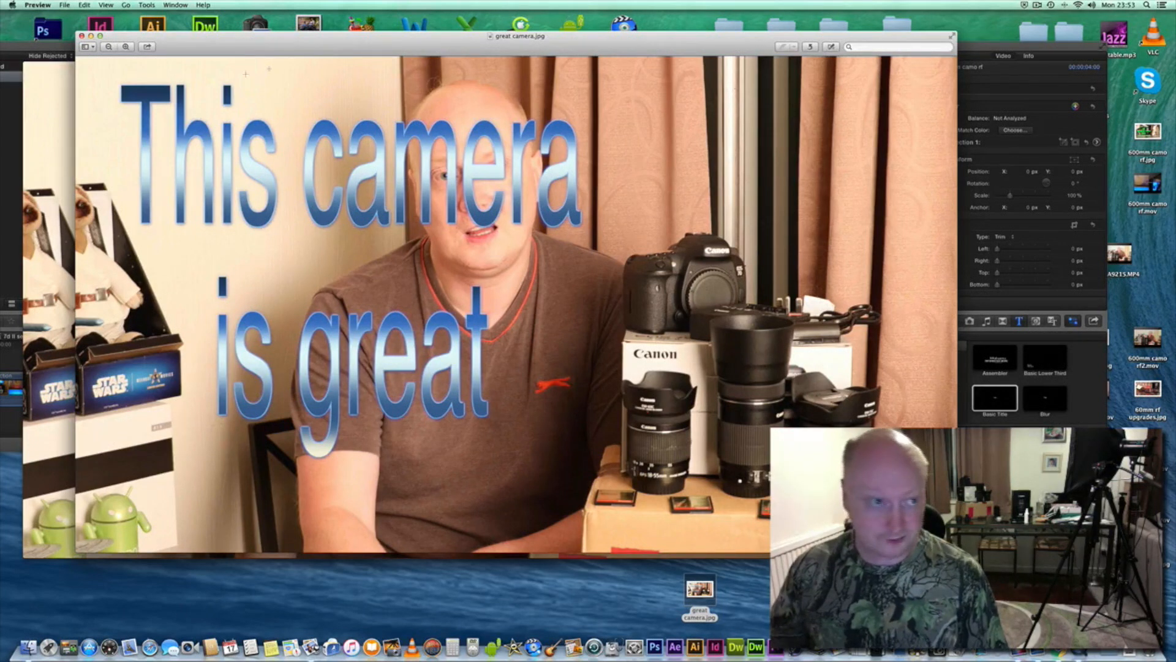
click(81, 36)
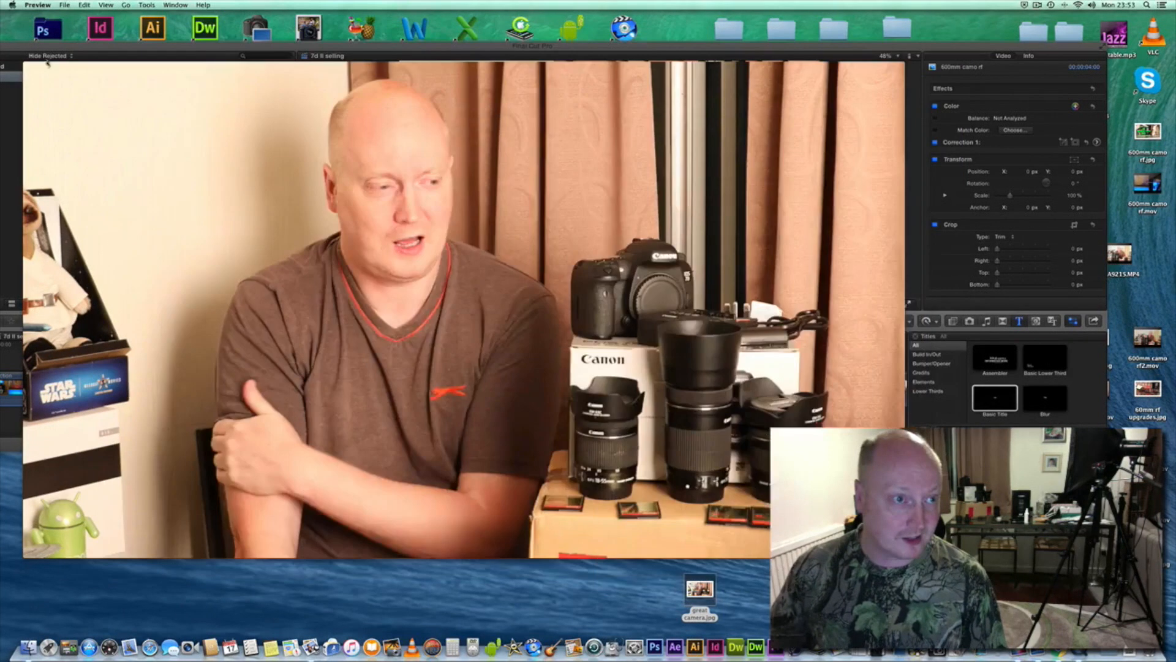
key(Escape)
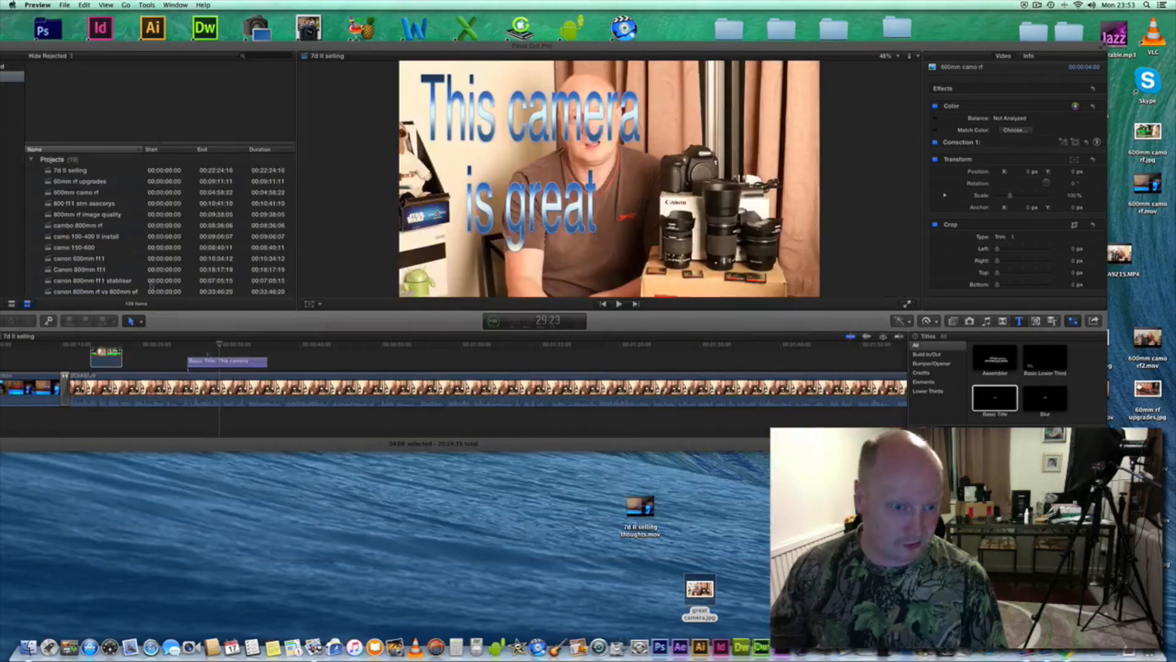
- Insert the 600mm camo rf still into the primary storyline before the main clip and play it briefly from 12:01
click(123, 365)
drag(121, 362, 107, 399)
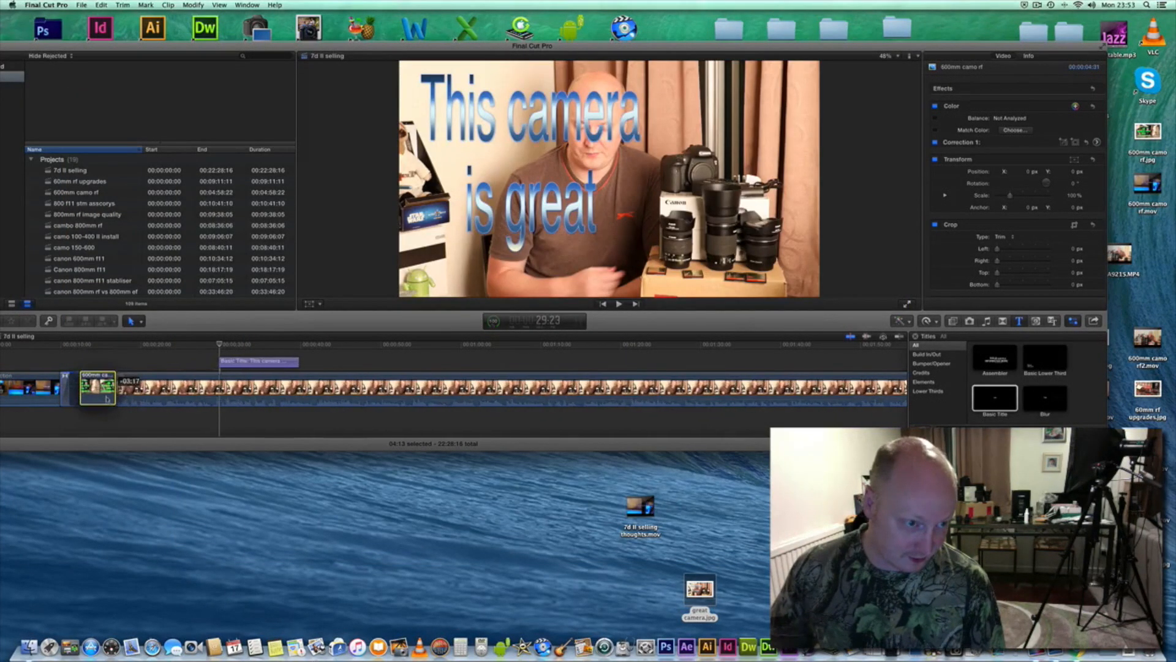
click(84, 350)
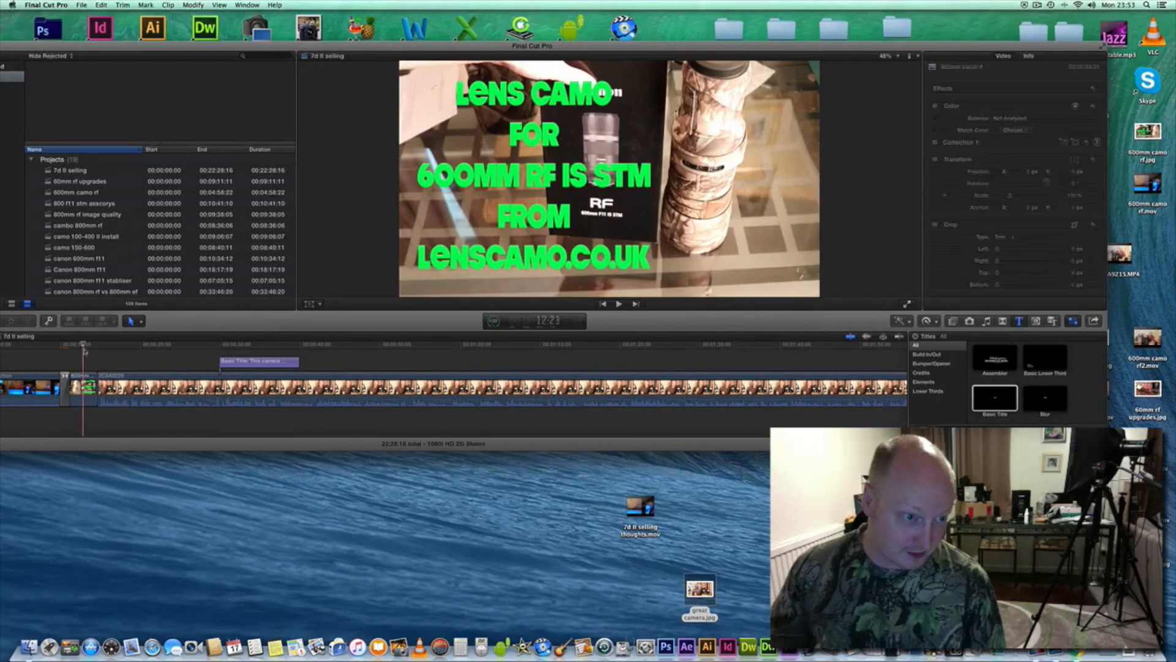
click(78, 351)
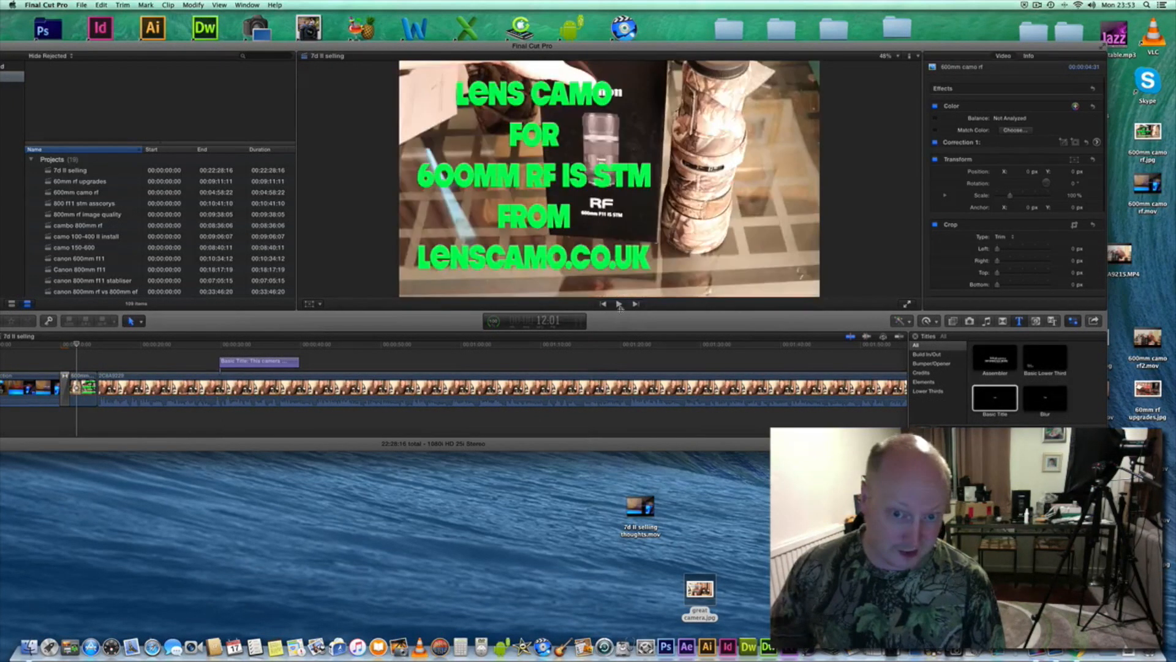
click(619, 304)
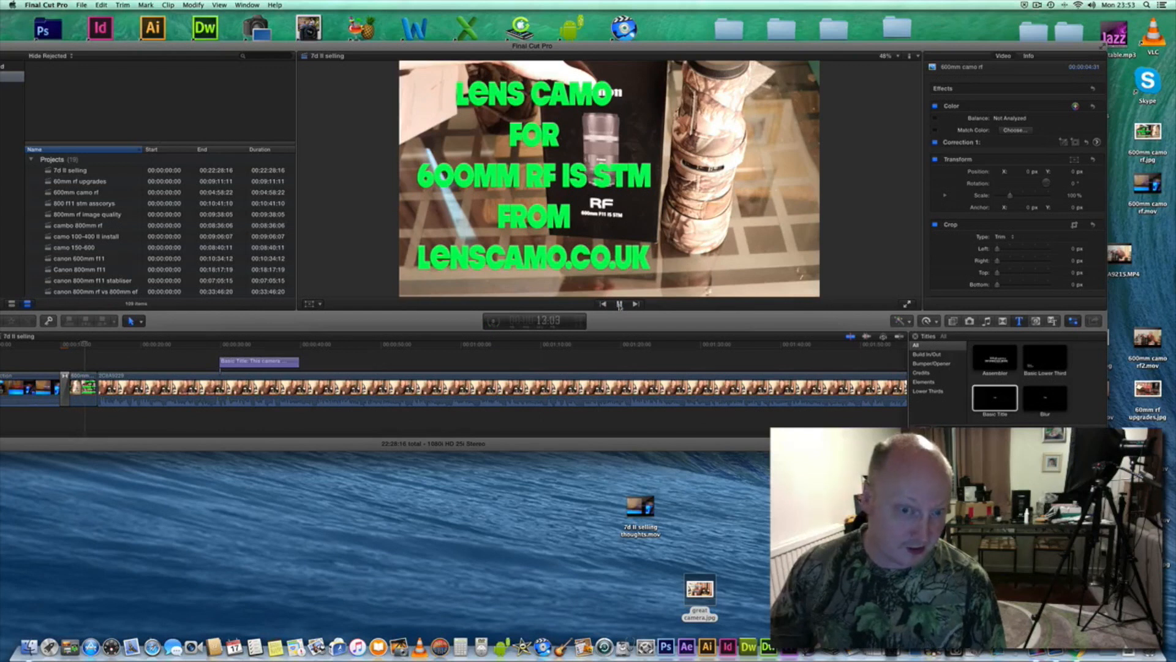
click(619, 304)
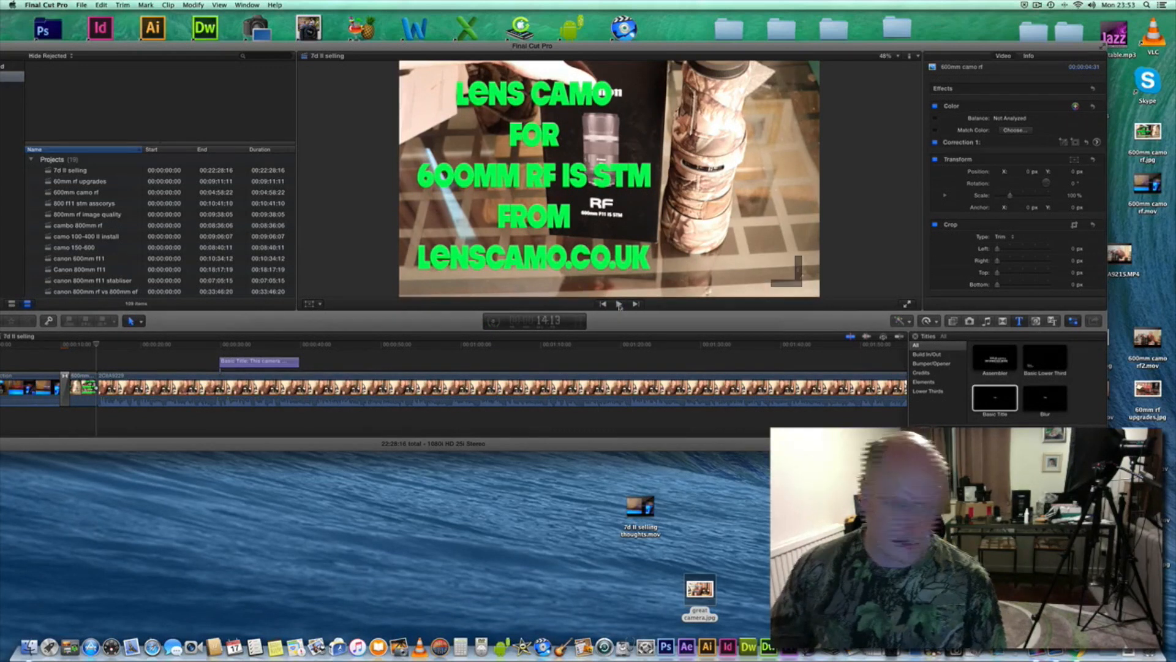